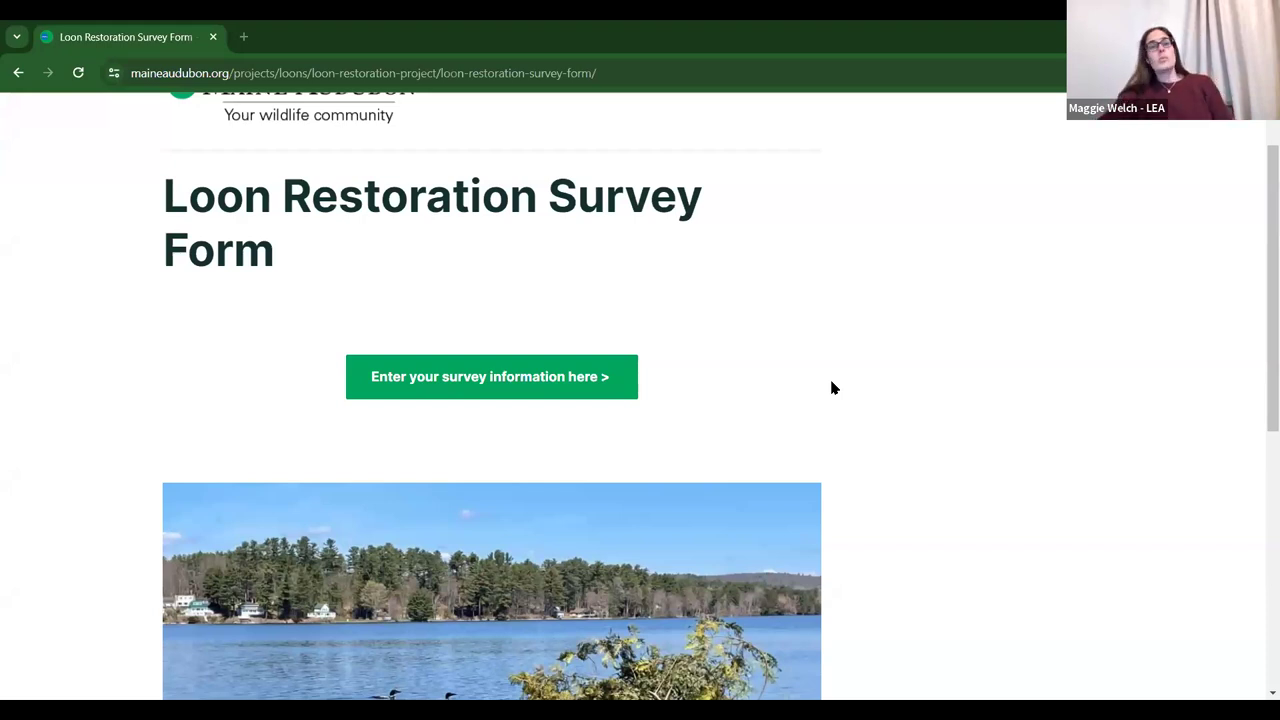
# Open the survey entry form from the Loon Restoration page and review its surveyor information fields
pyautogui.scroll(-2, 651, 348)
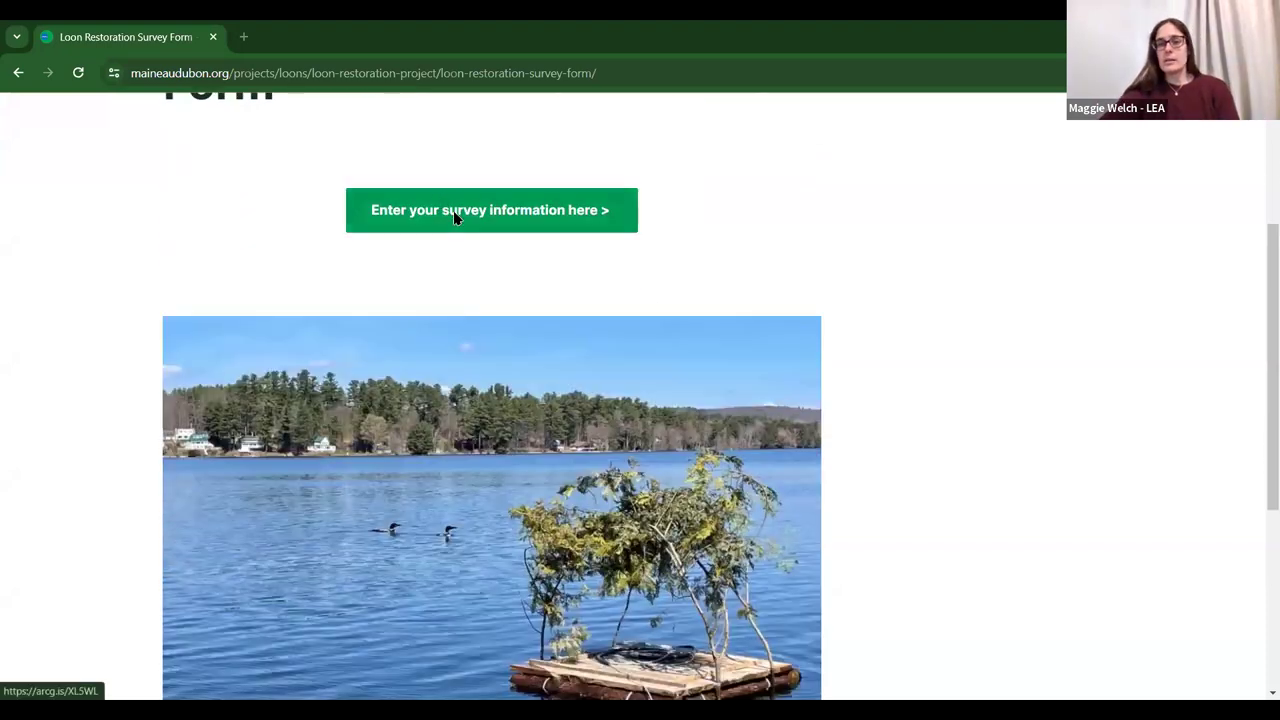
pyautogui.click(452, 212)
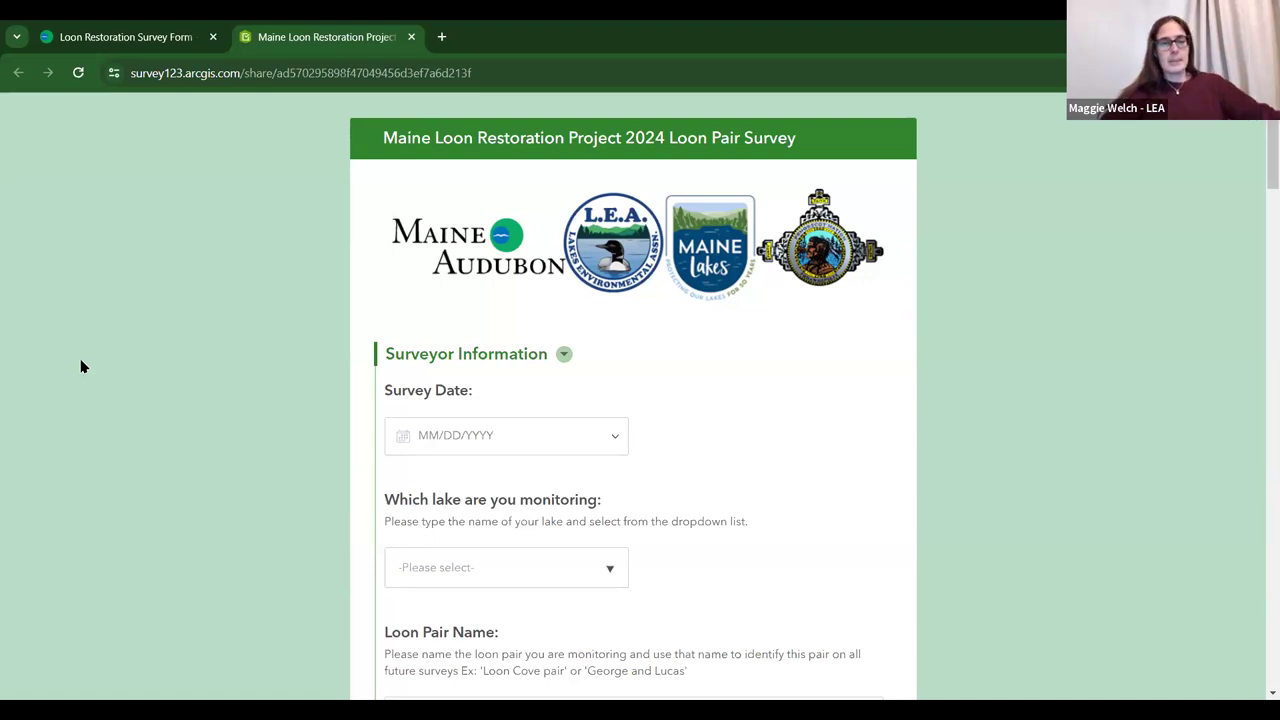
pyautogui.scroll(-2, 740, 330)
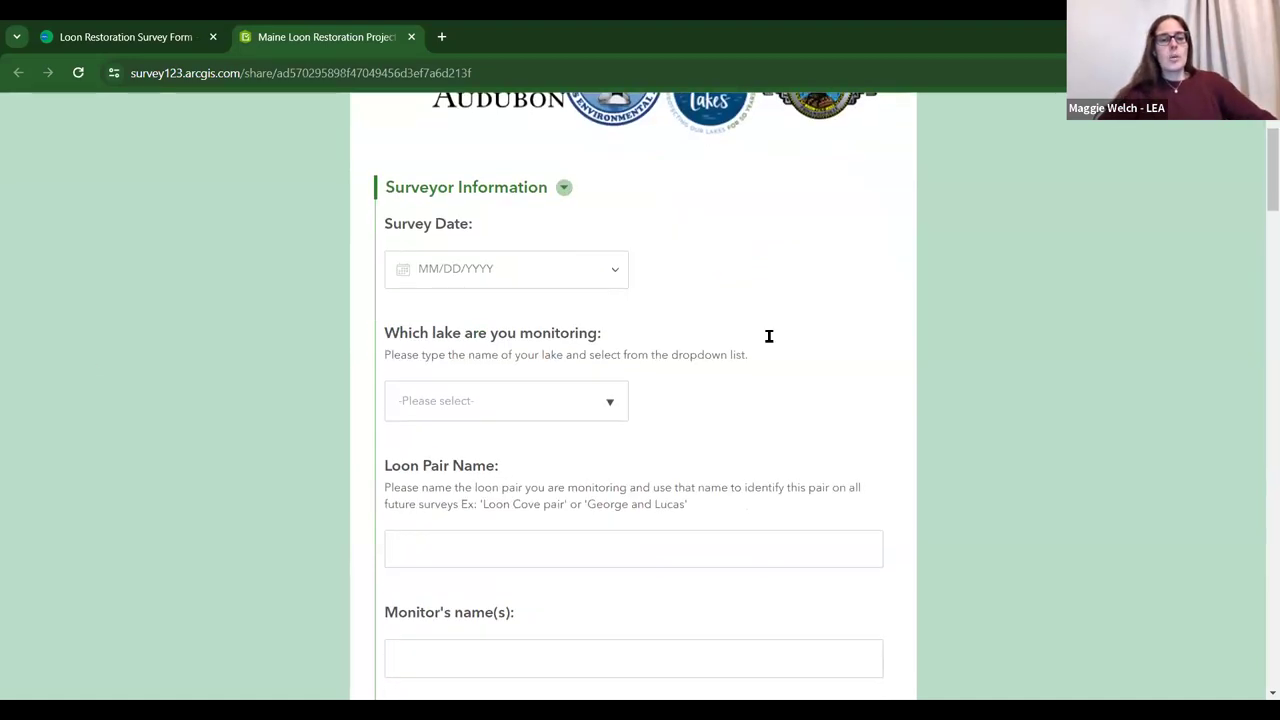
pyautogui.scroll(-5, 767, 335)
pyautogui.scroll(2, 769, 238)
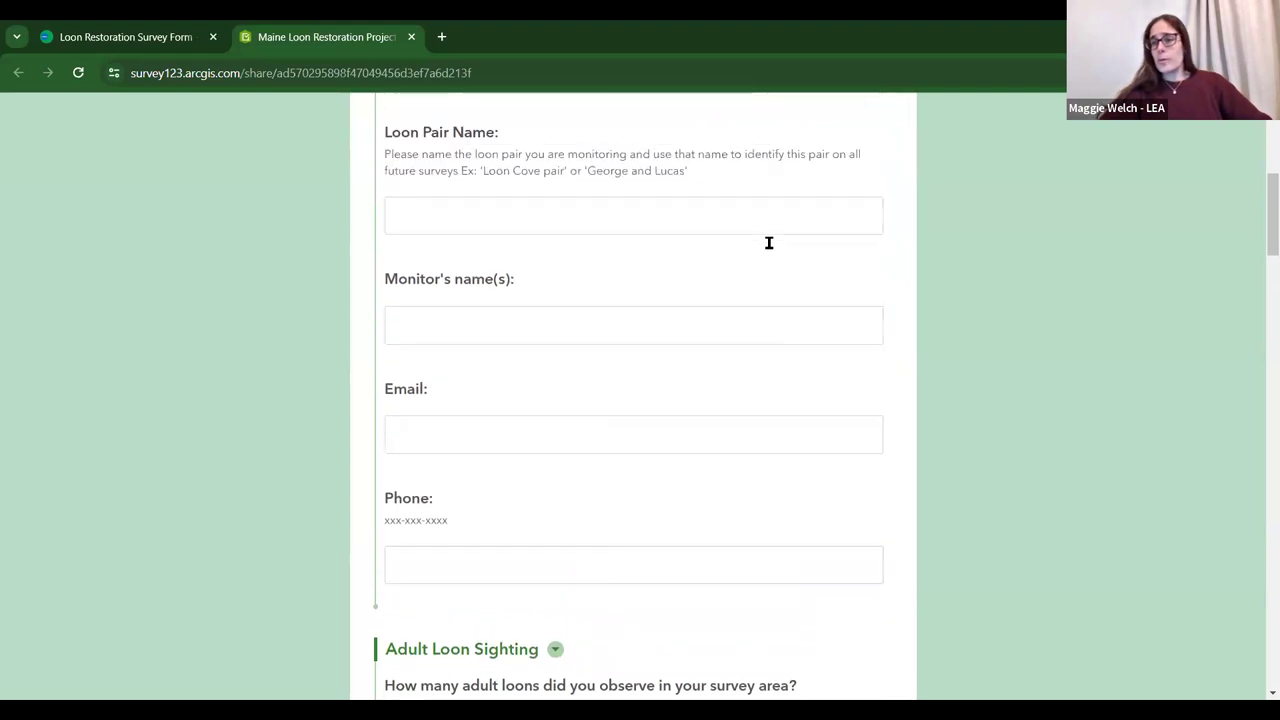
pyautogui.scroll(-2, 790, 244)
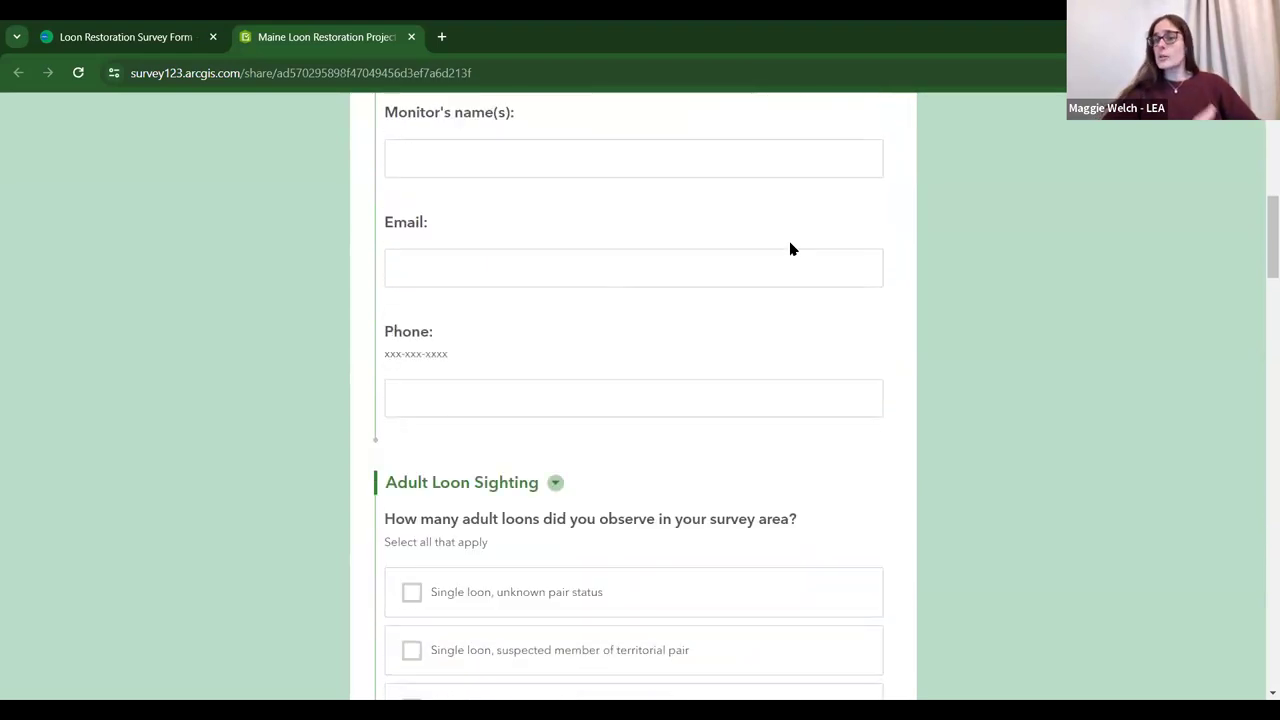
# Answer the adult loon question with only "Territorial pair or suspected territorial pair", leaving both single-loon options cleared
pyautogui.scroll(-3, 755, 224)
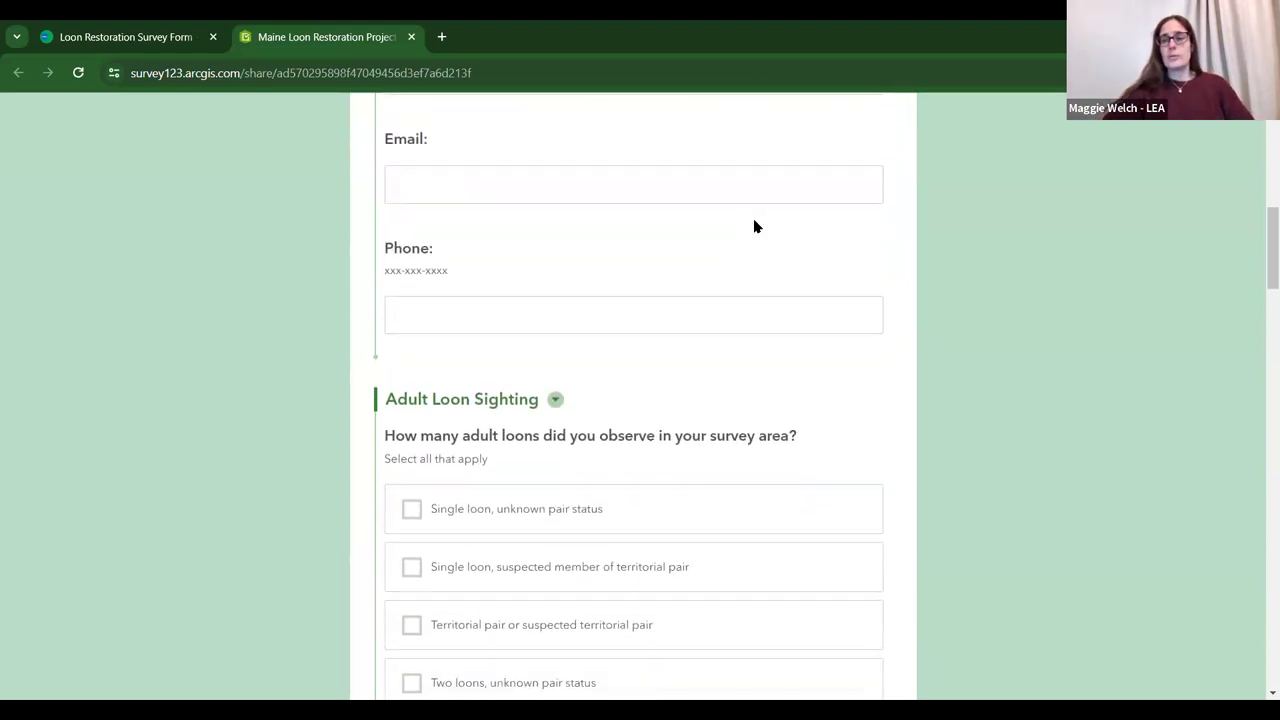
pyautogui.scroll(-2, 820, 220)
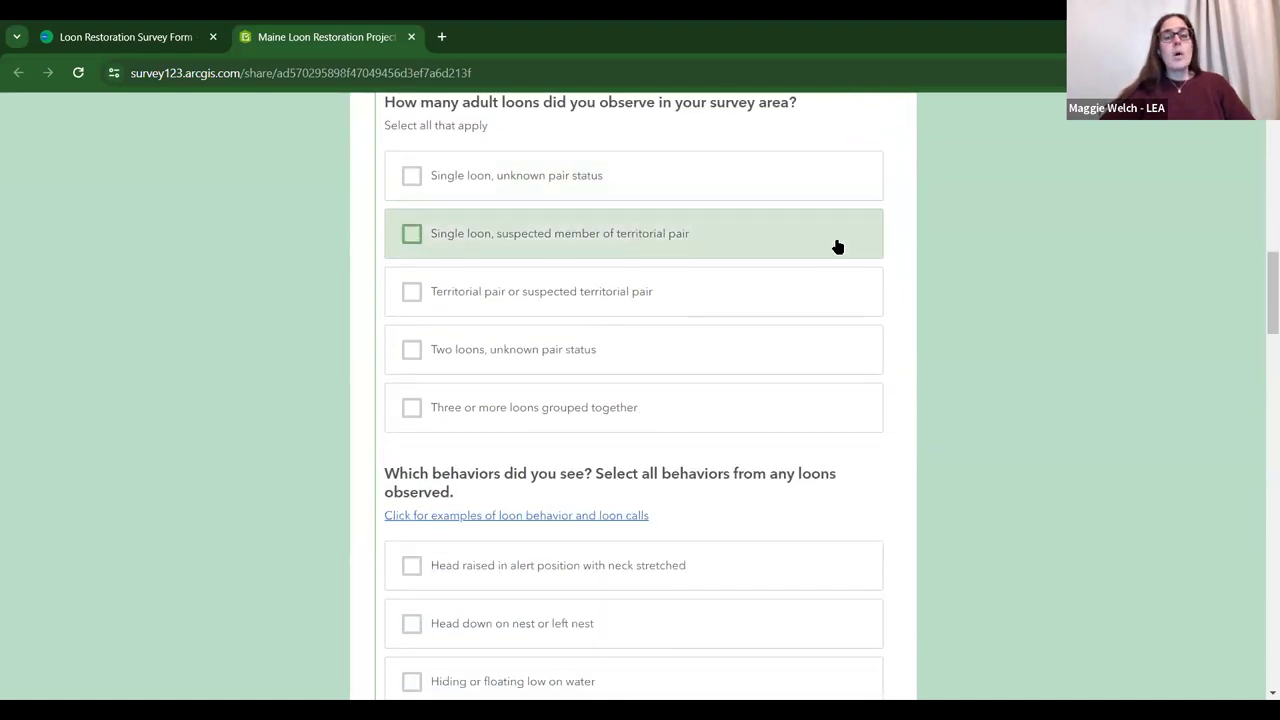
pyautogui.scroll(1, 834, 250)
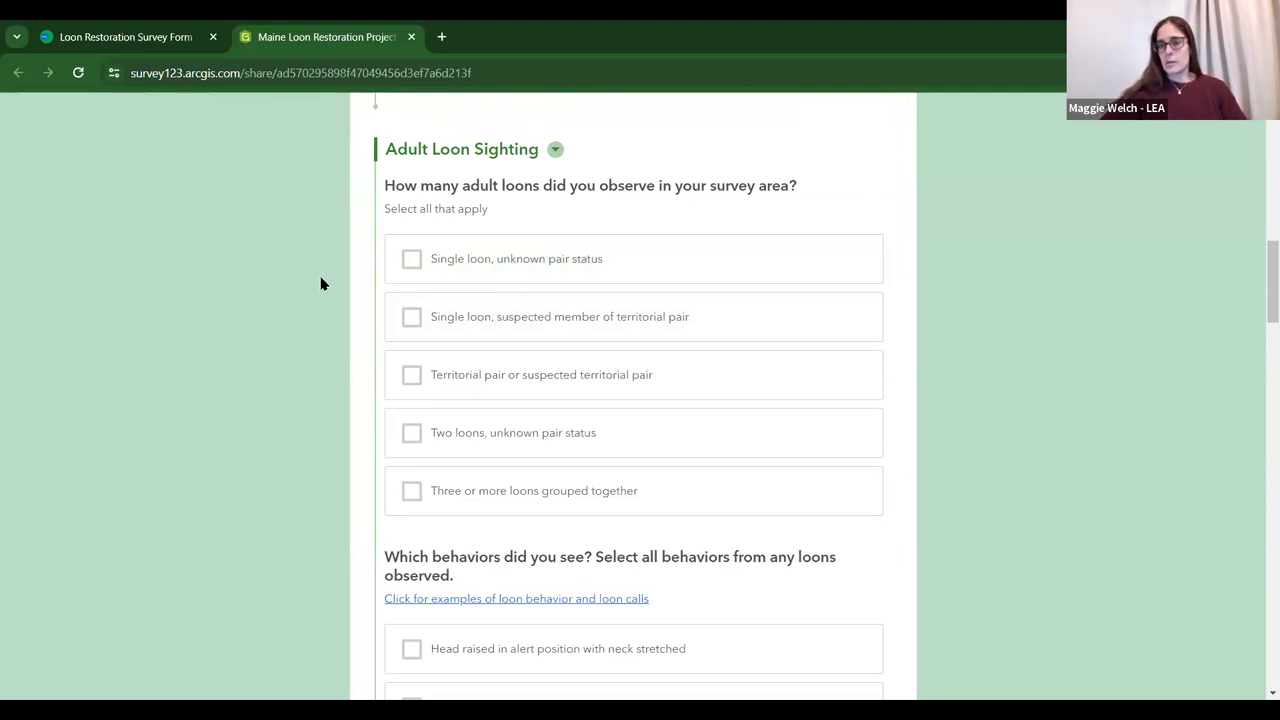
pyautogui.click(411, 318)
pyautogui.click(411, 258)
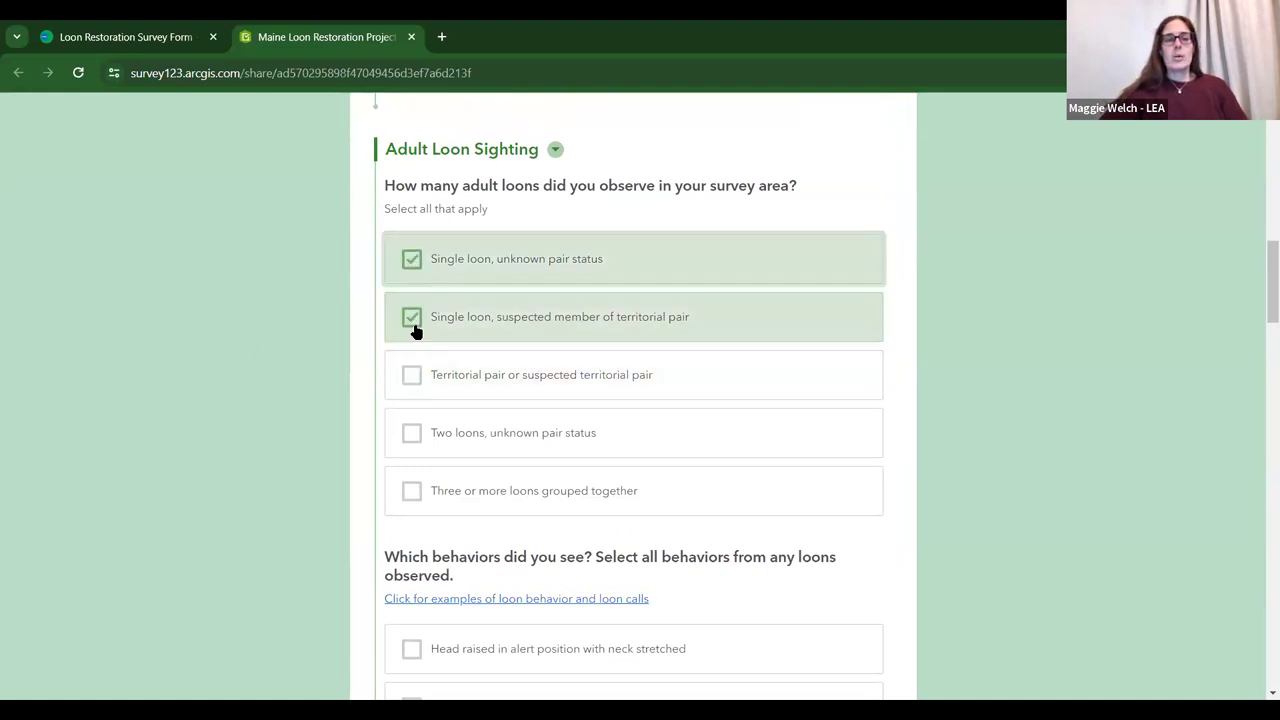
pyautogui.click(408, 378)
pyautogui.click(408, 322)
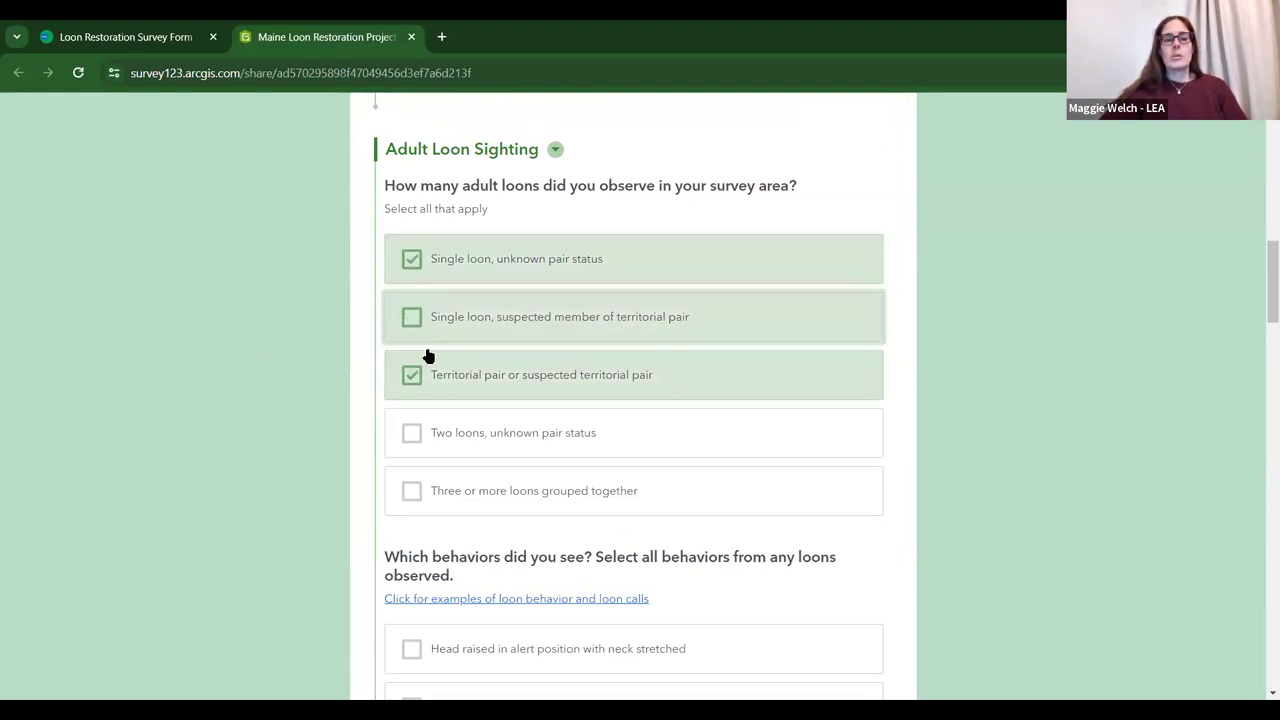
pyautogui.click(413, 264)
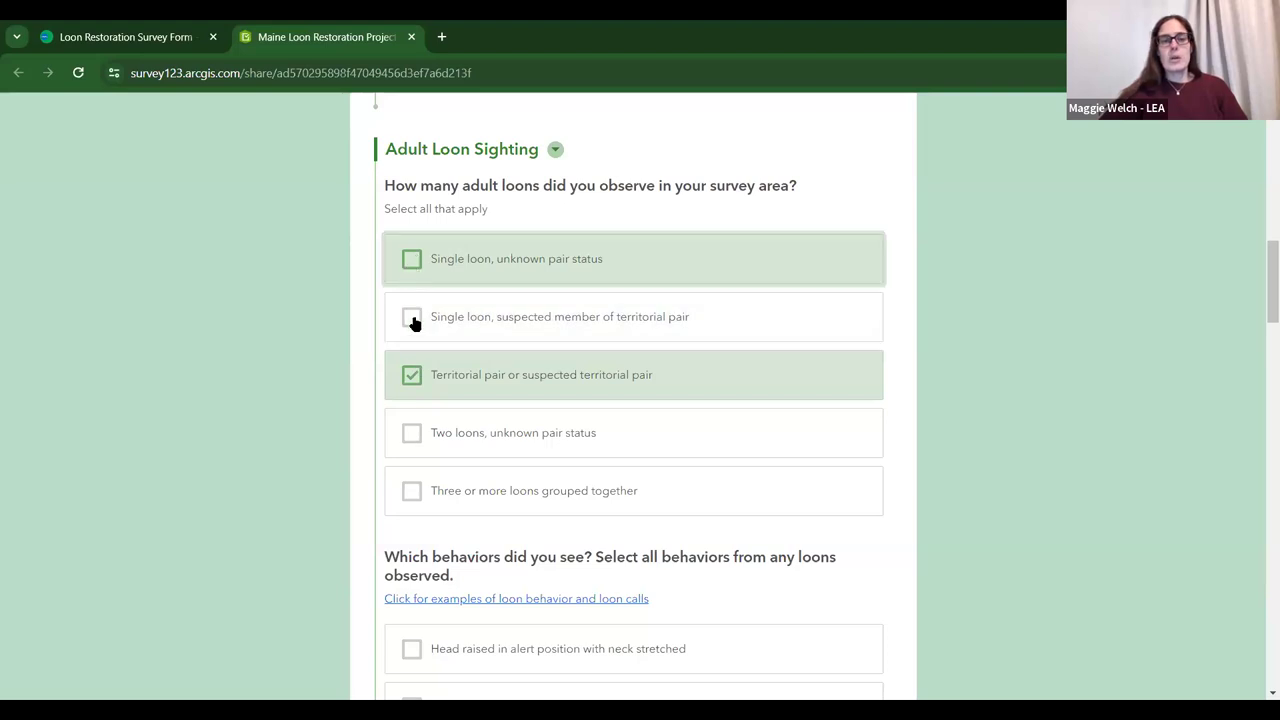
# Mark "Swimming, feeding, or diving together, mutual bill dipping, or exchanging hoots" as an observed loon behavior
pyautogui.scroll(-4, 436, 390)
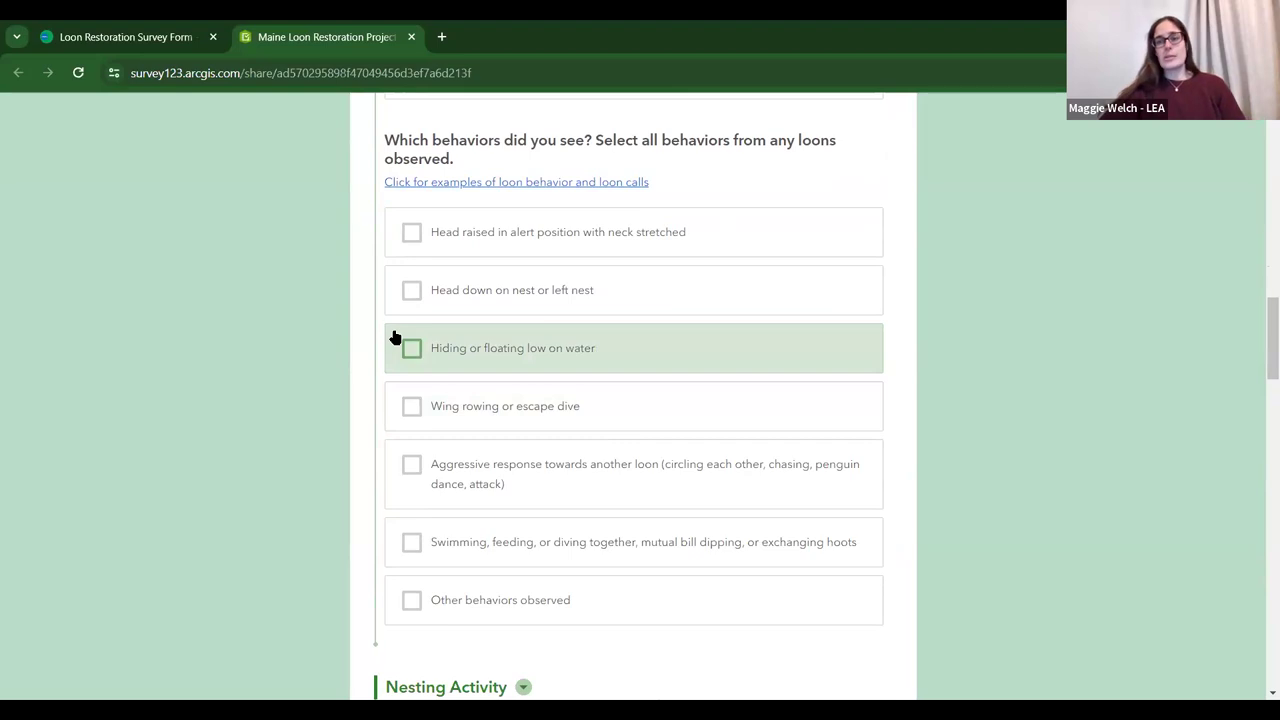
pyautogui.scroll(1, 394, 333)
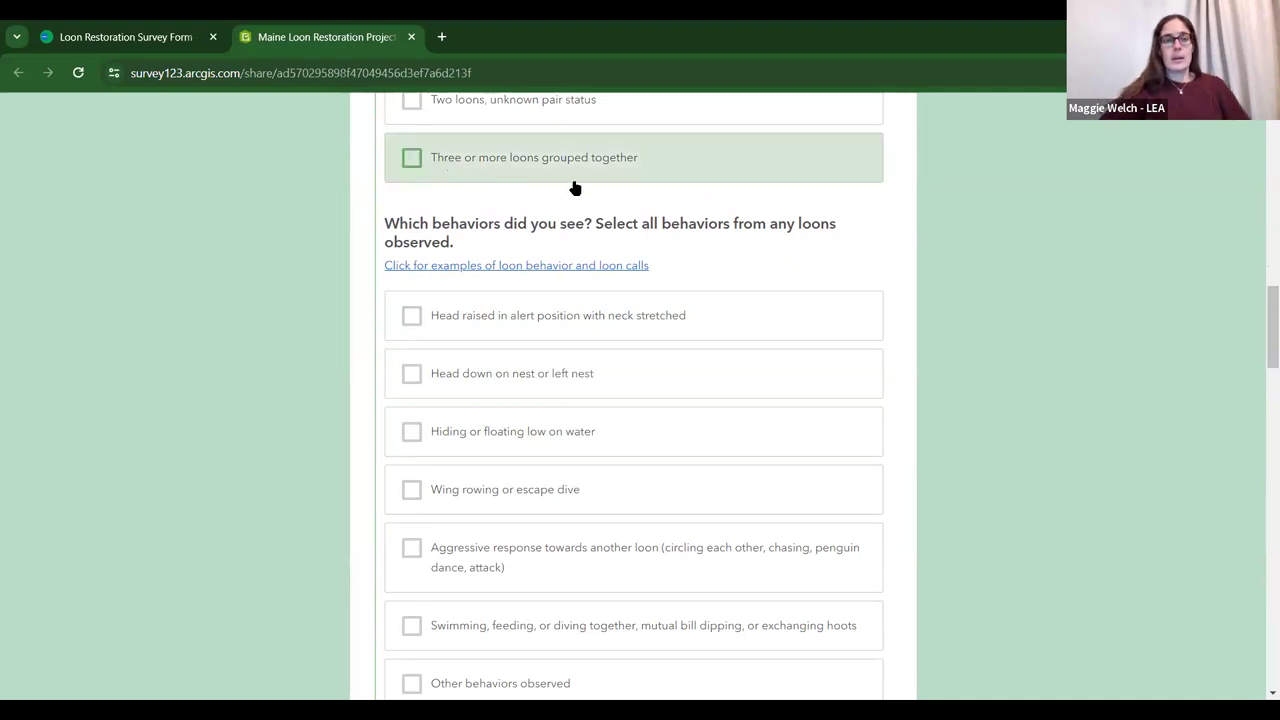
pyautogui.scroll(-1, 623, 251)
pyautogui.scroll(2, 574, 369)
pyautogui.scroll(1, 529, 320)
pyautogui.scroll(-2, 557, 351)
pyautogui.click(411, 625)
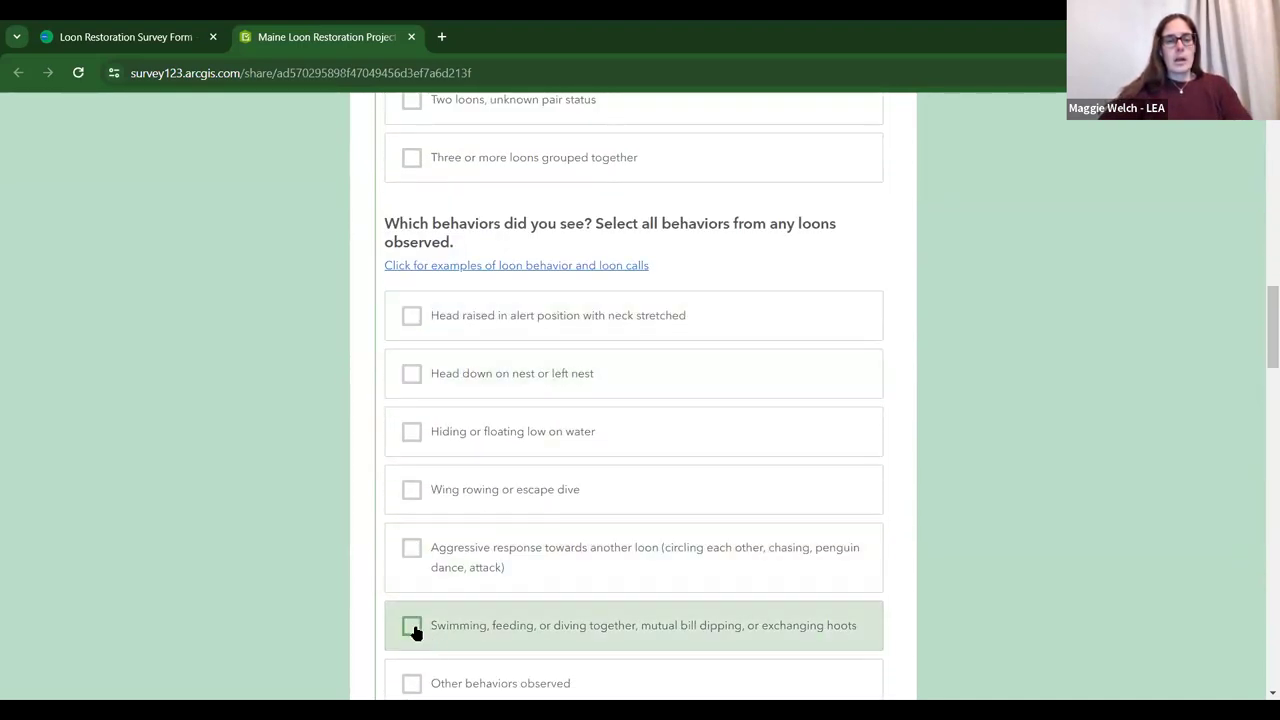
# Review the nesting activity options and the question about a natural nest or an artificial raft
pyautogui.scroll(-3, 449, 414)
pyautogui.scroll(-3, 470, 375)
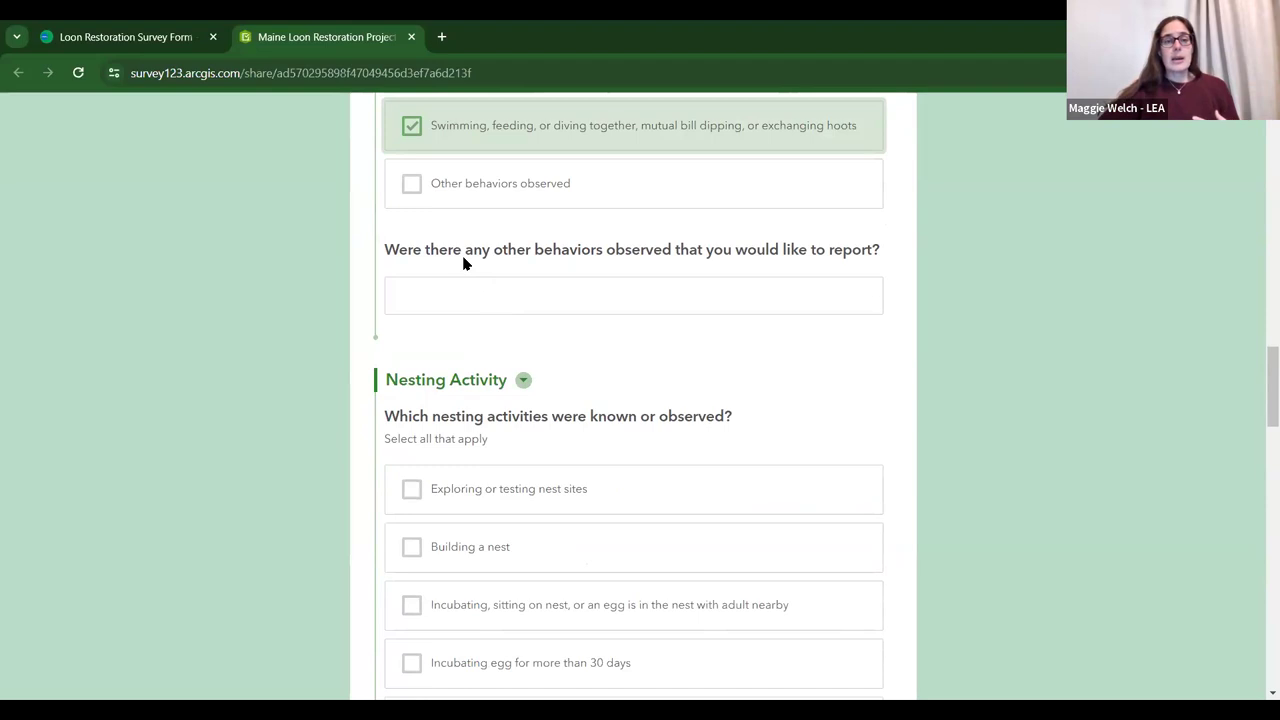
pyautogui.scroll(-2, 463, 263)
pyautogui.click(410, 386)
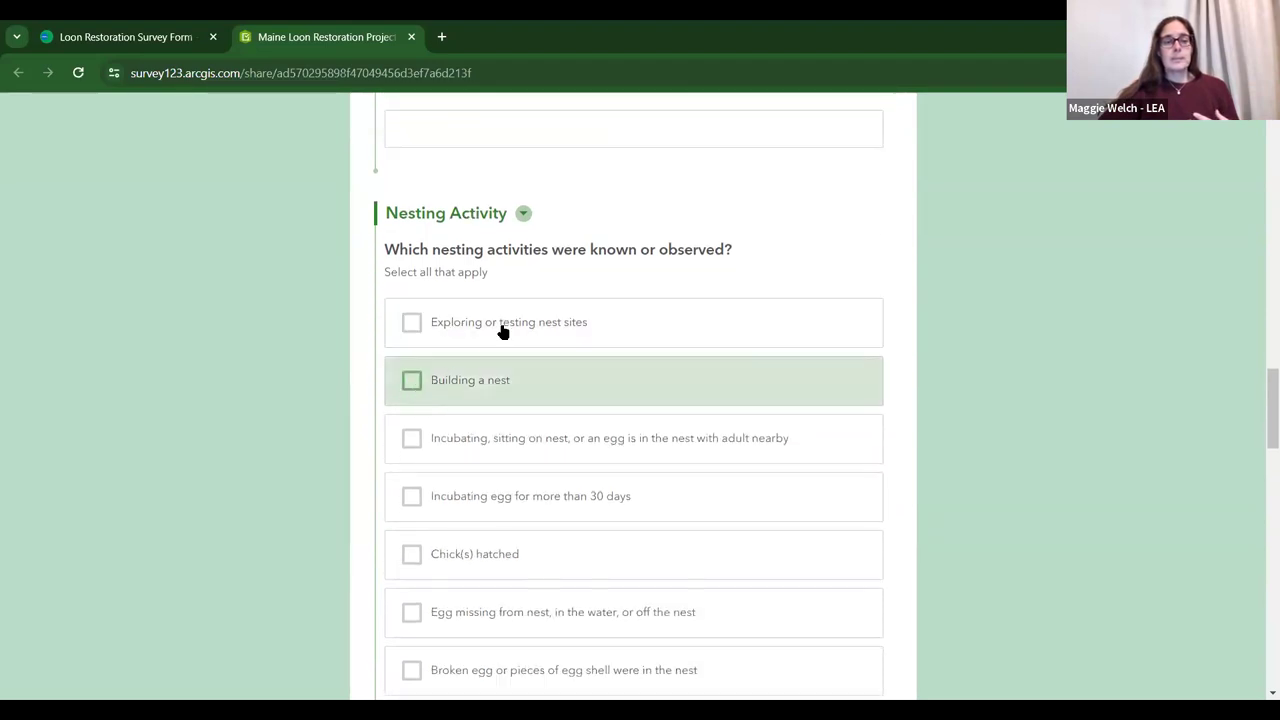
pyautogui.scroll(-5, 502, 331)
pyautogui.scroll(-4, 502, 331)
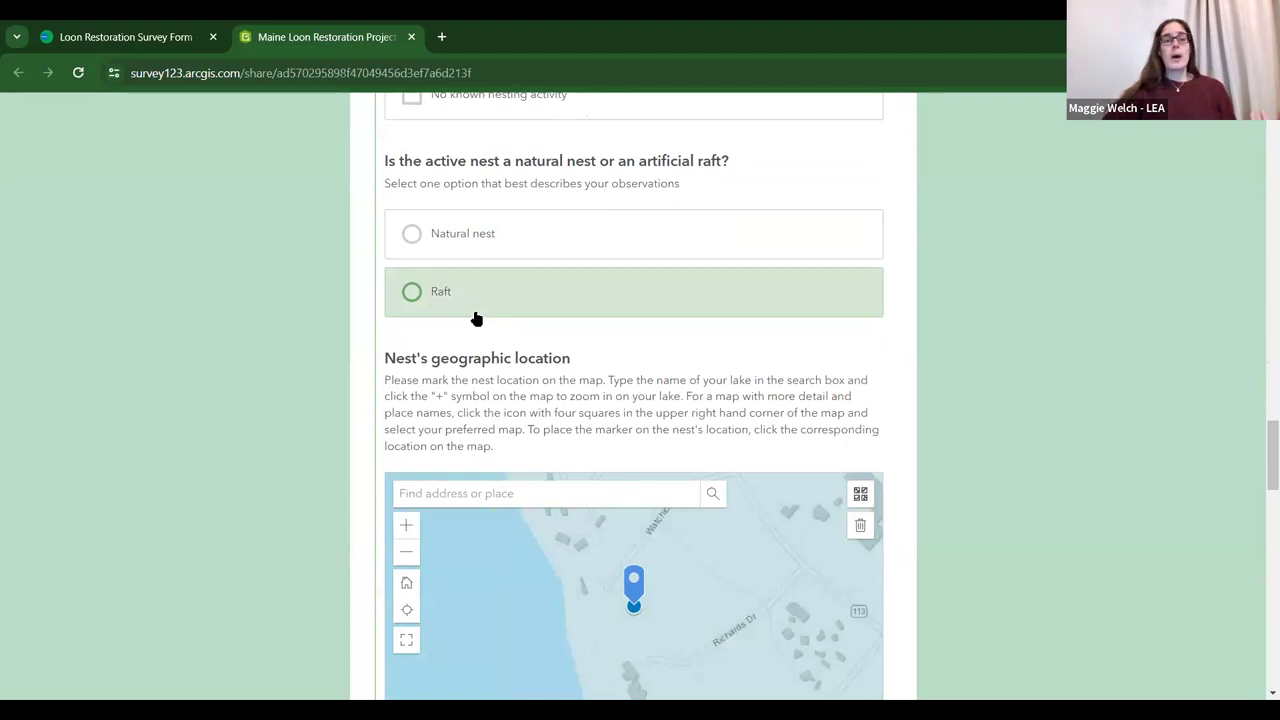
pyautogui.scroll(4, 420, 347)
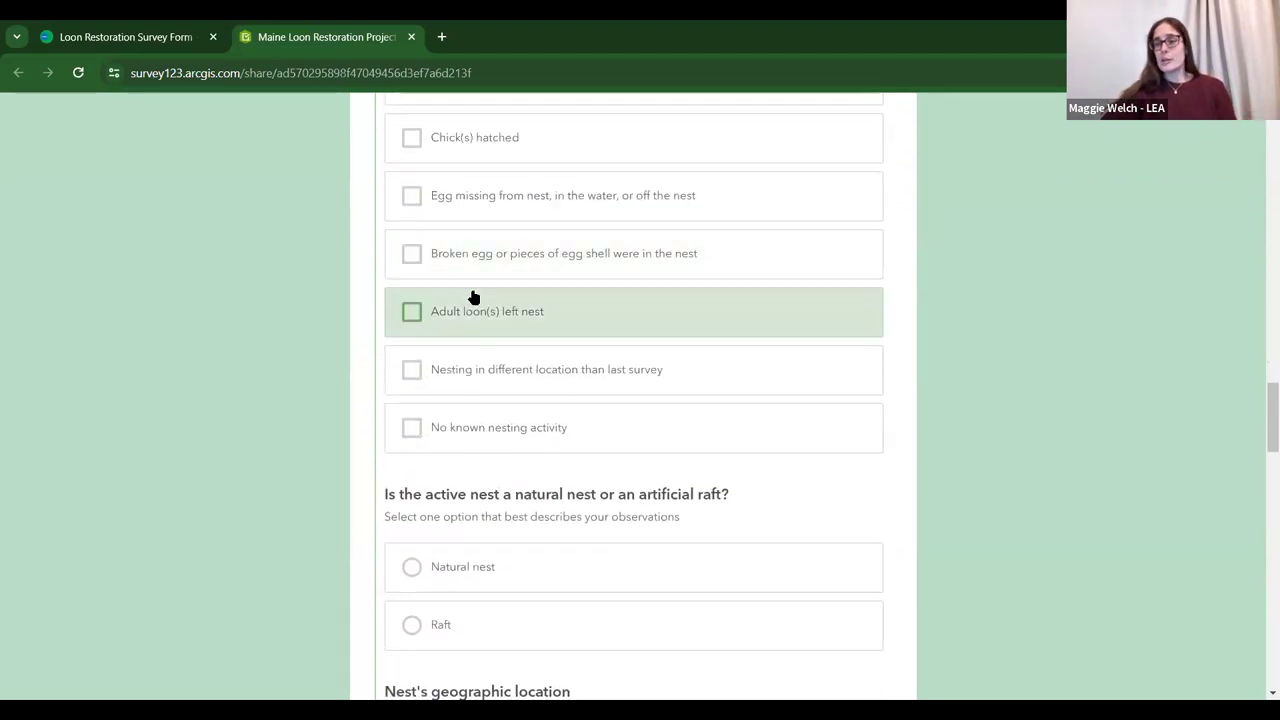
pyautogui.scroll(1, 471, 292)
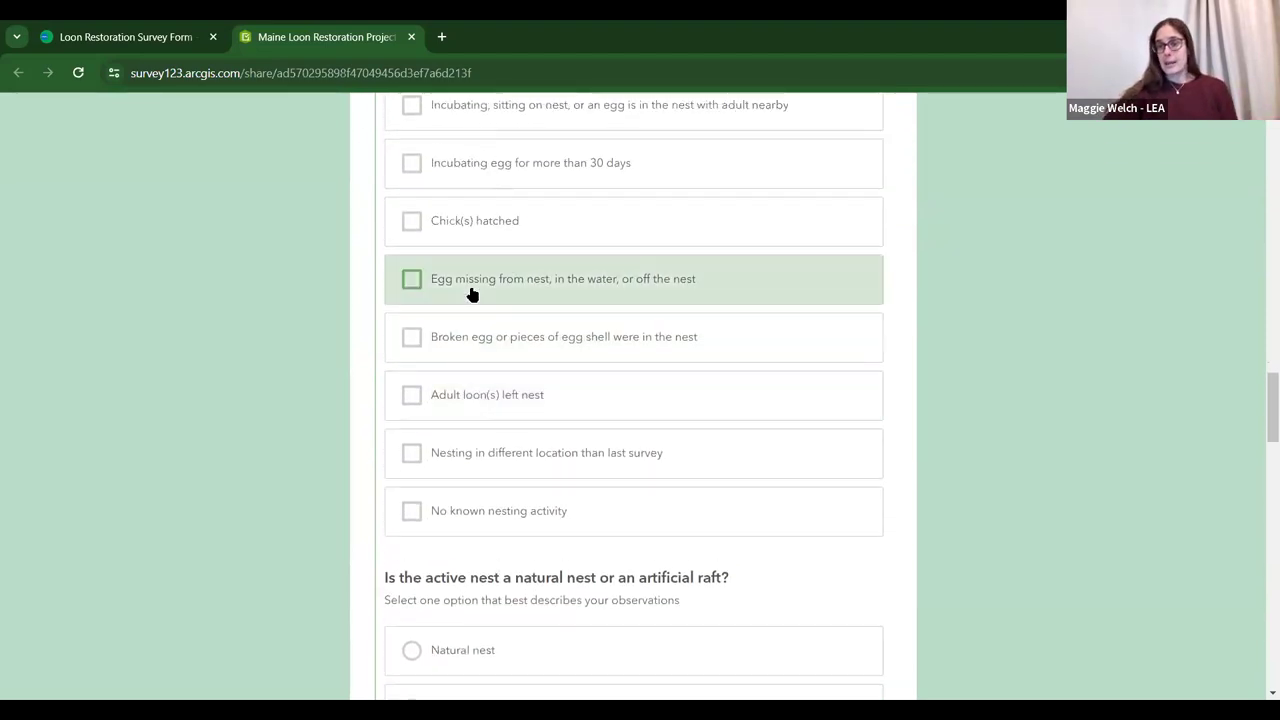
# Search the nest's geographic location map for "watchic lake, standish," and choose the first suggested road match
pyautogui.scroll(-4, 337, 317)
pyautogui.scroll(-5, 340, 318)
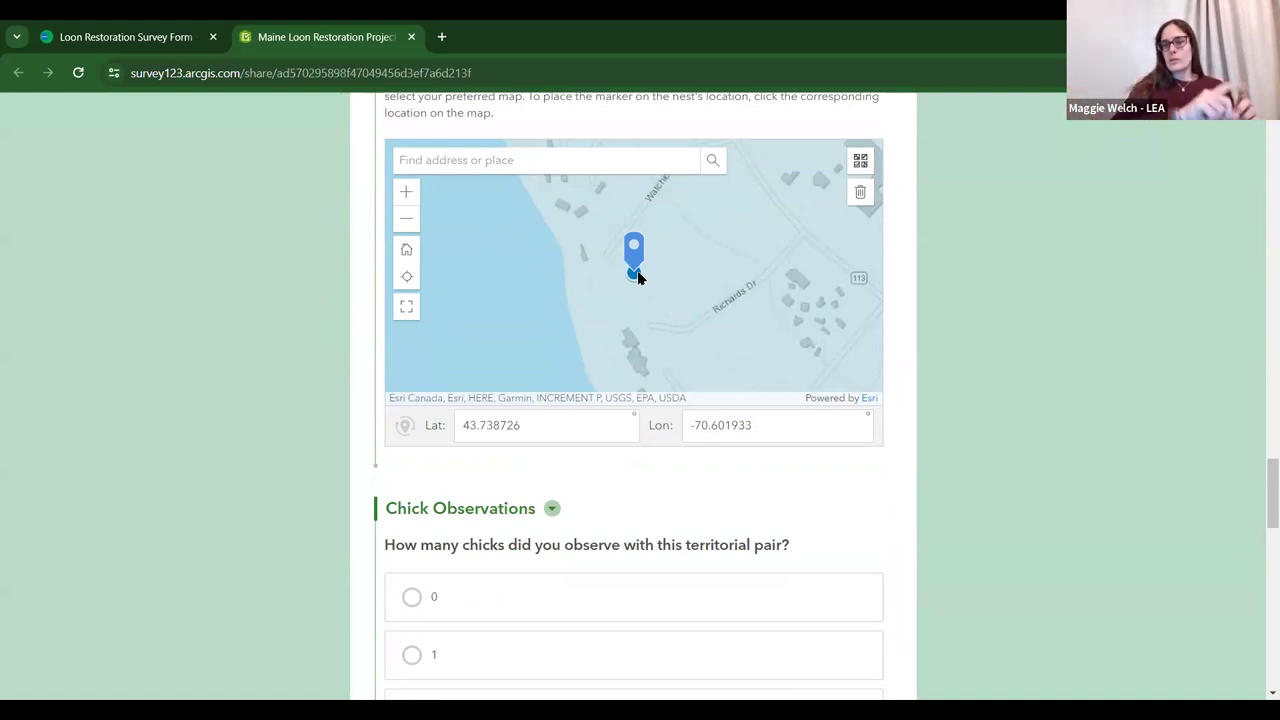
pyautogui.click(491, 158)
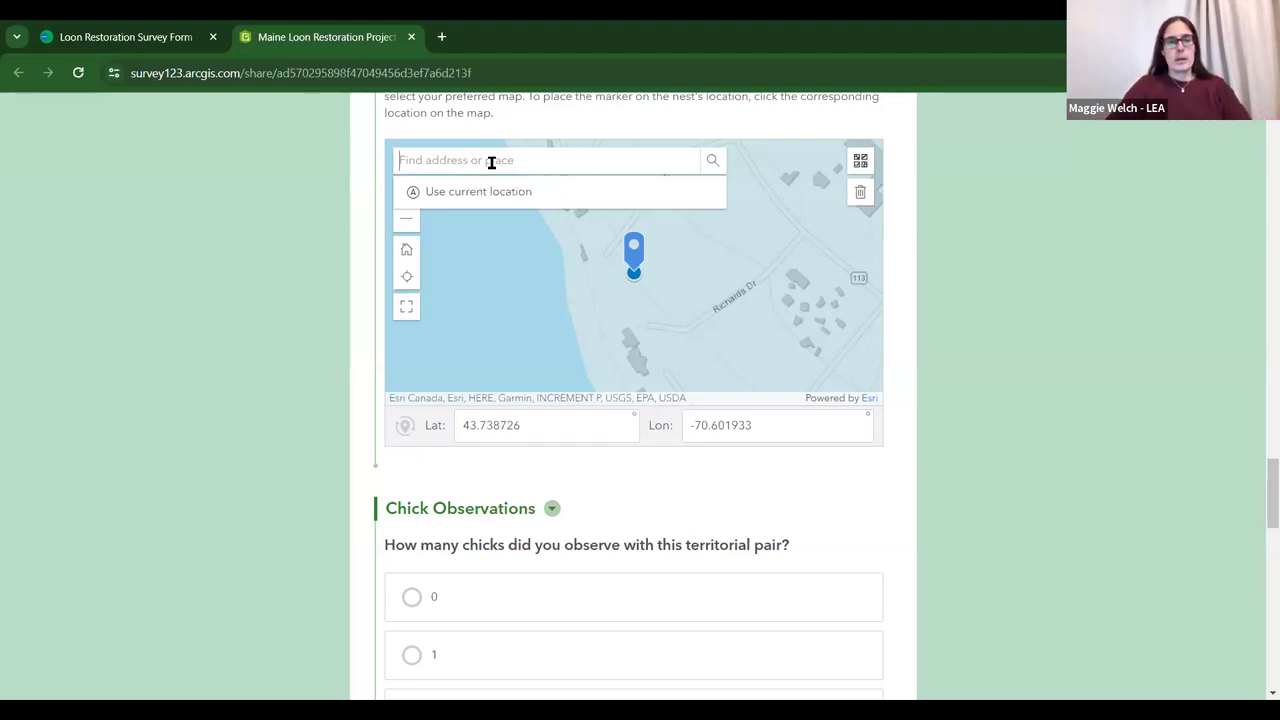
pyautogui.write('watchic')
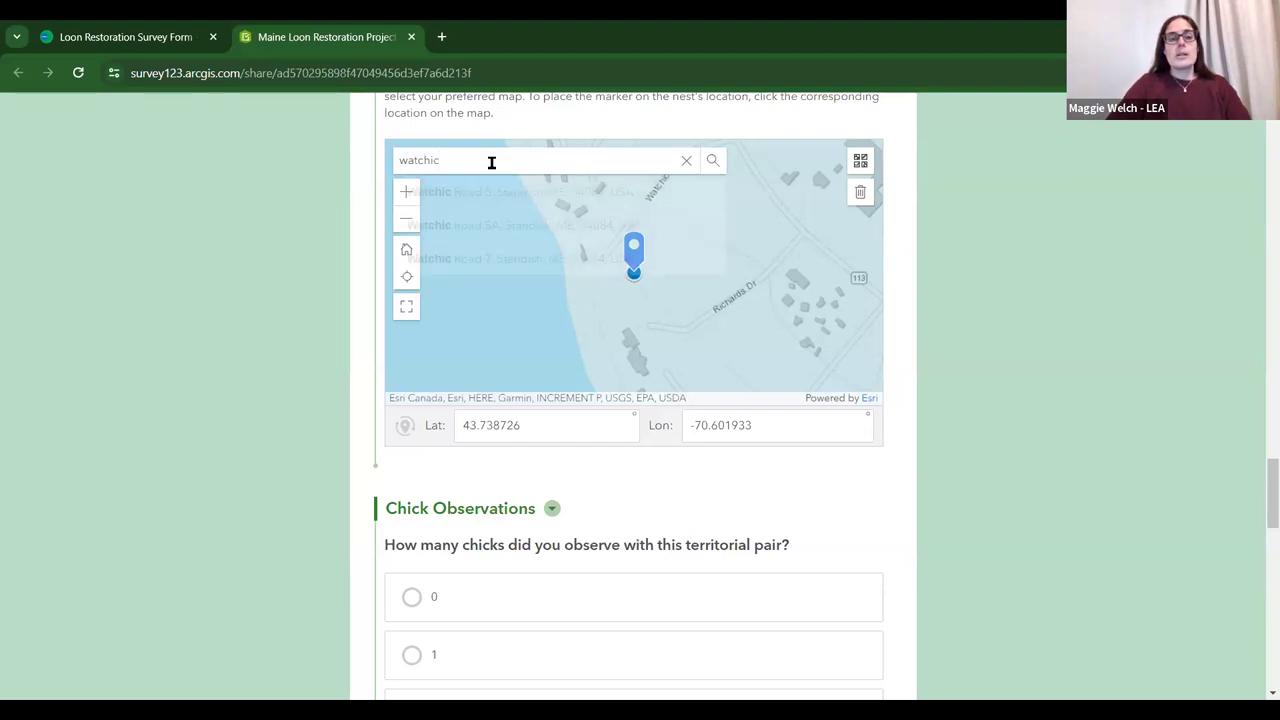
pyautogui.write(' la')
pyautogui.write('k')
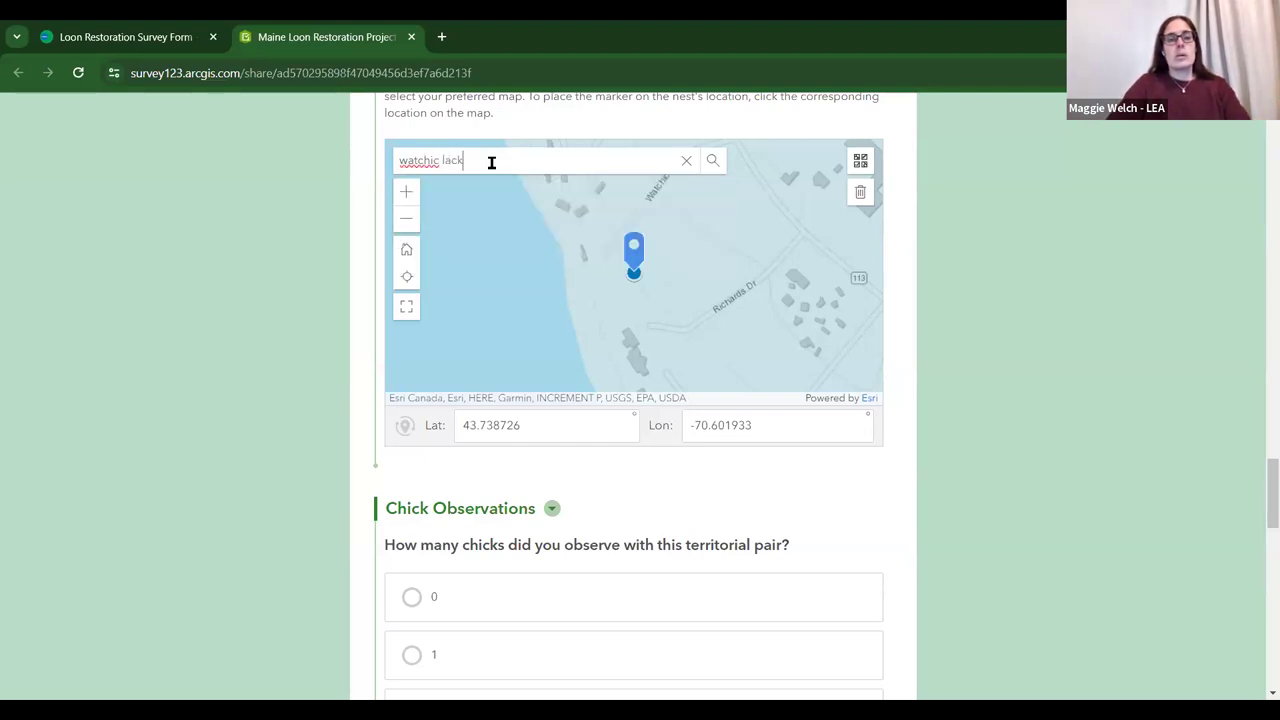
pyautogui.write('e, state')
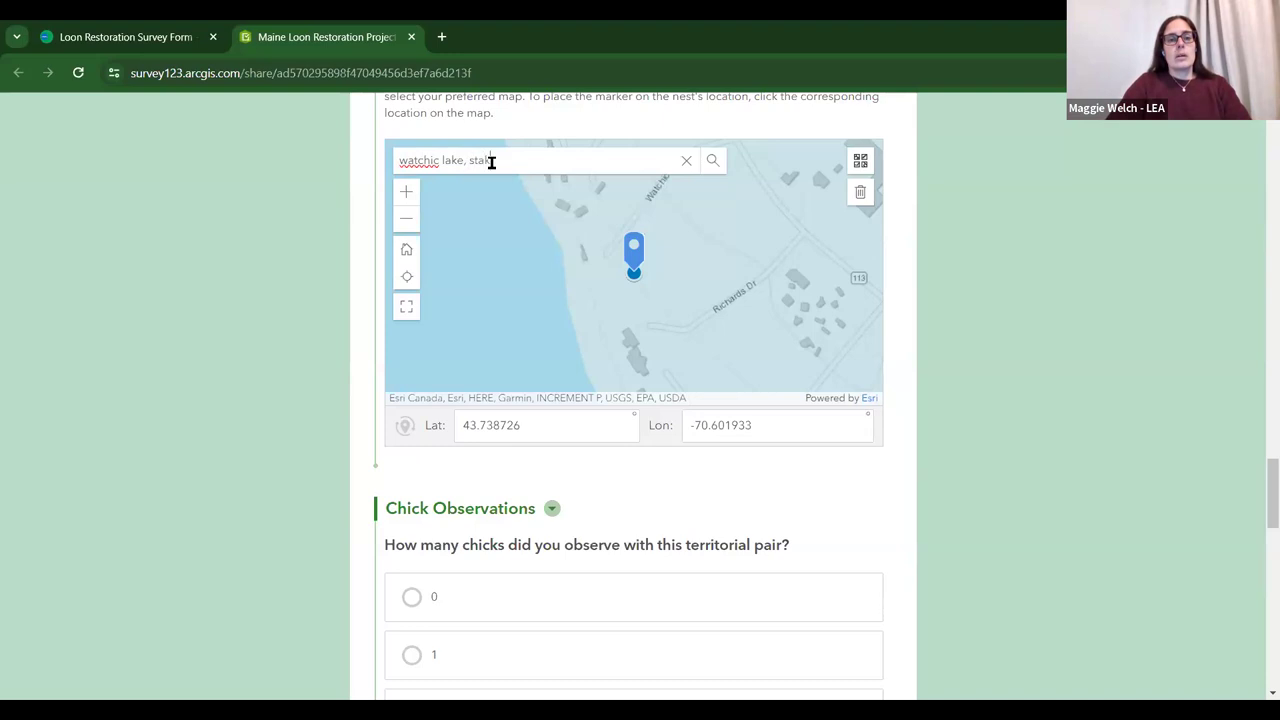
pyautogui.press('BackSpace')
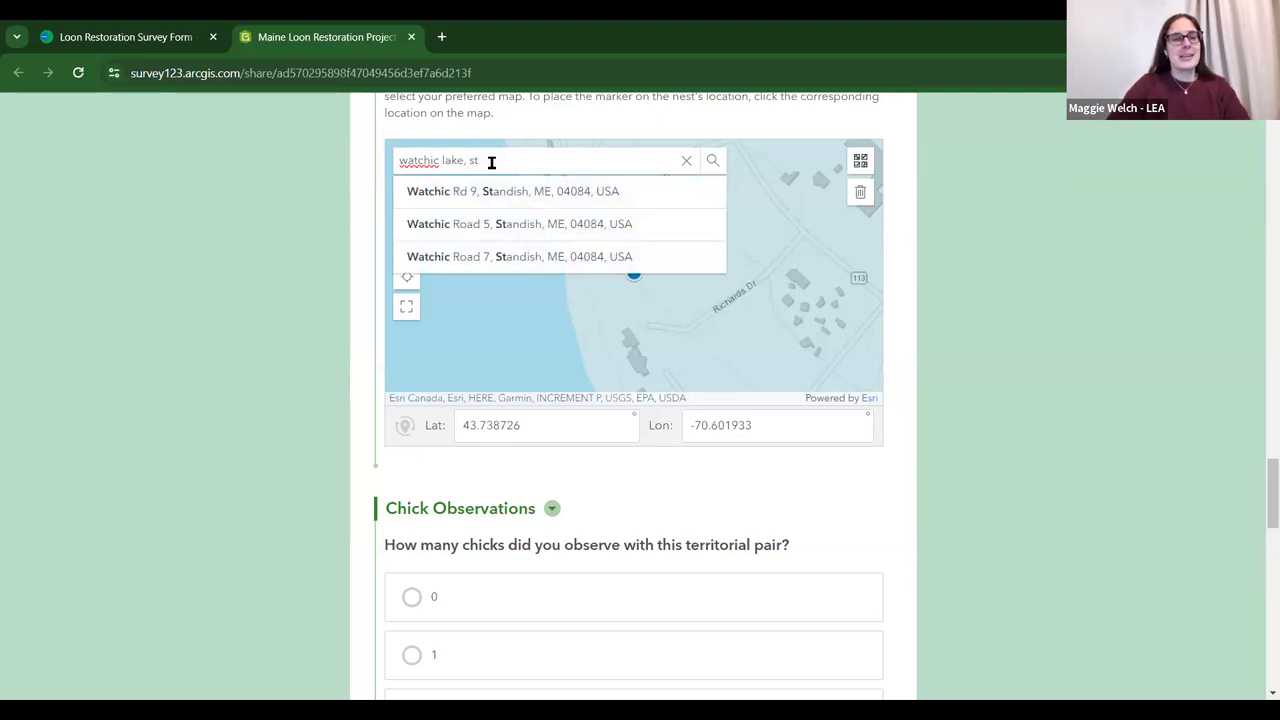
pyautogui.write('andish,')
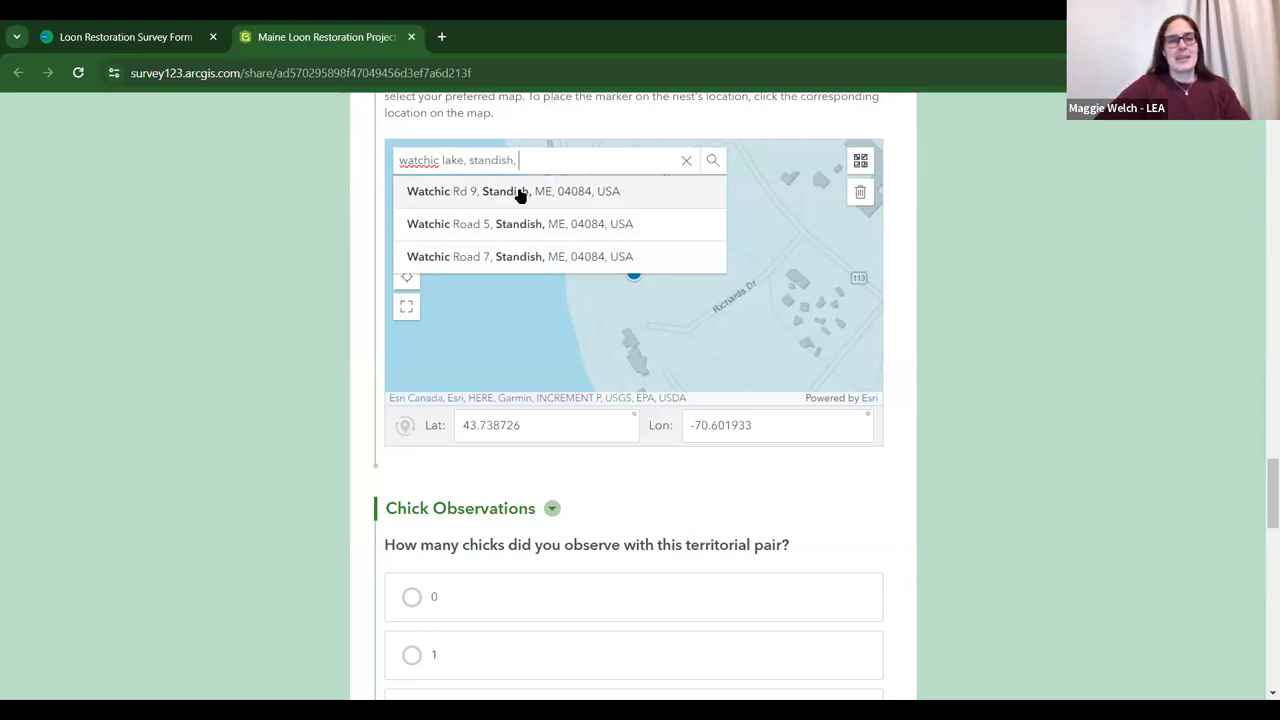
pyautogui.click(518, 191)
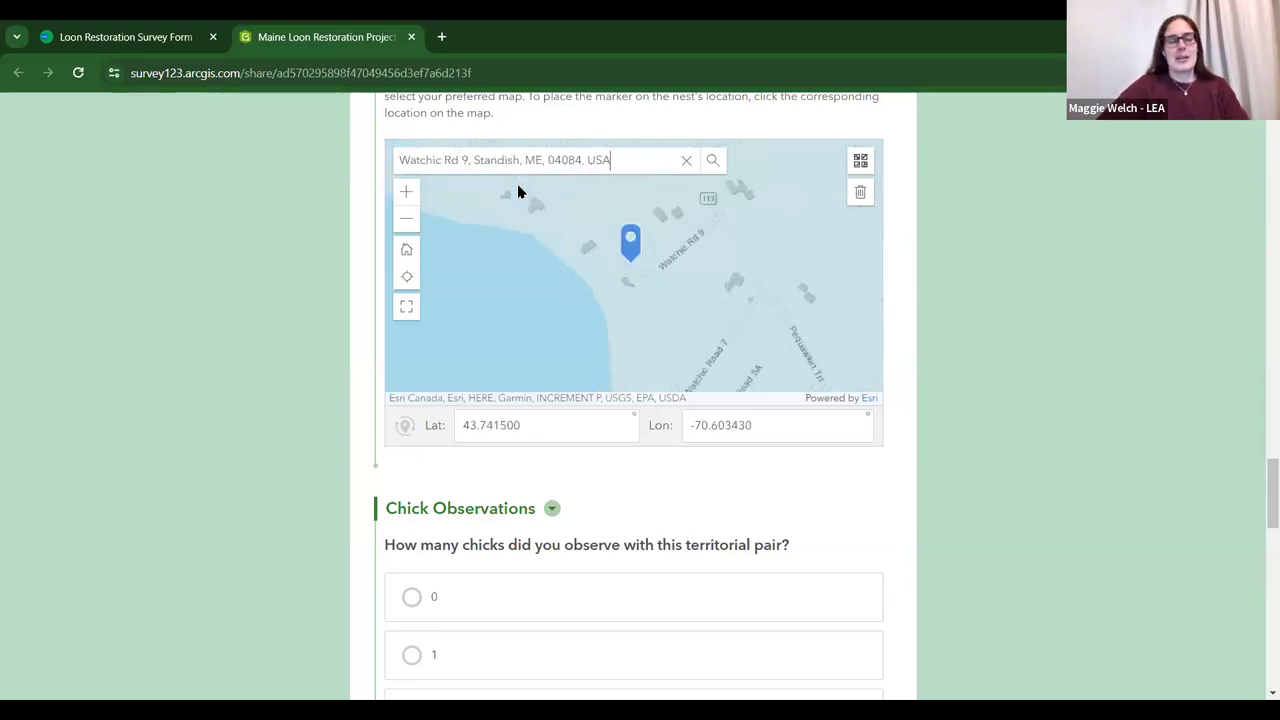
# Zoom out the nest location map to examine where the marker sits relative to the lake
pyautogui.scroll(-3, 663, 297)
pyautogui.scroll(3, 640, 237)
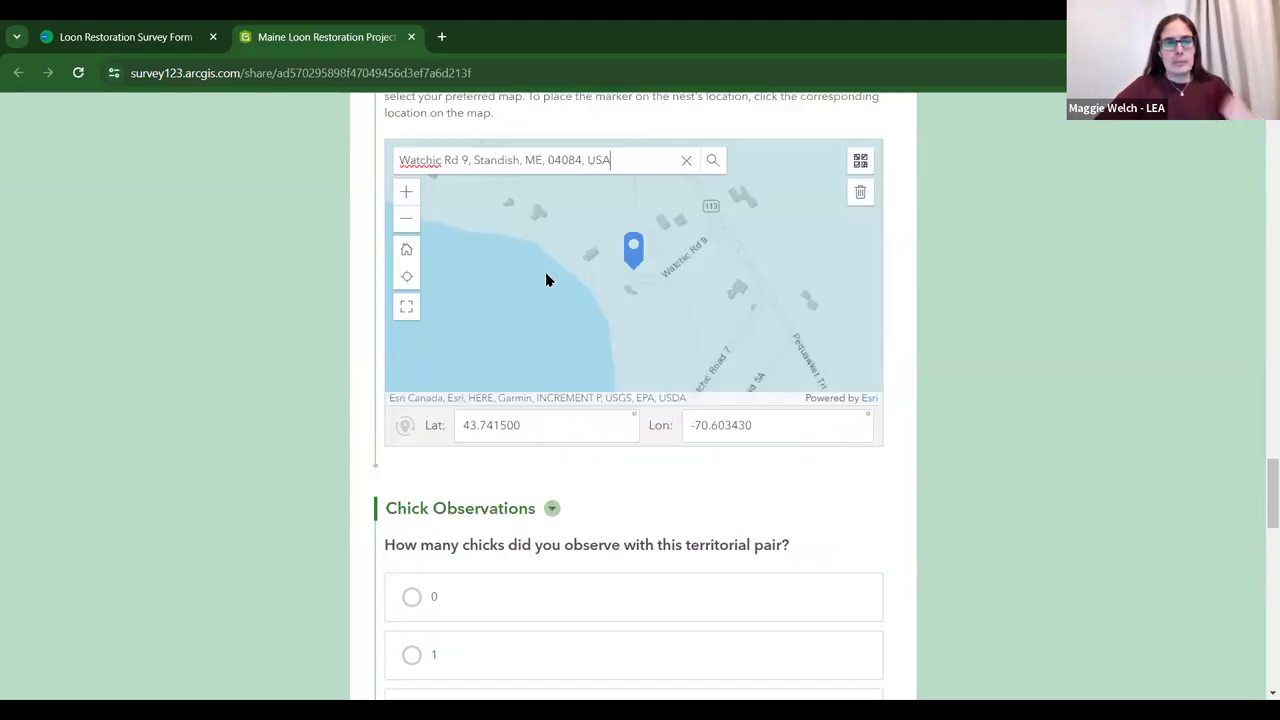
pyautogui.scroll(1, 560, 300)
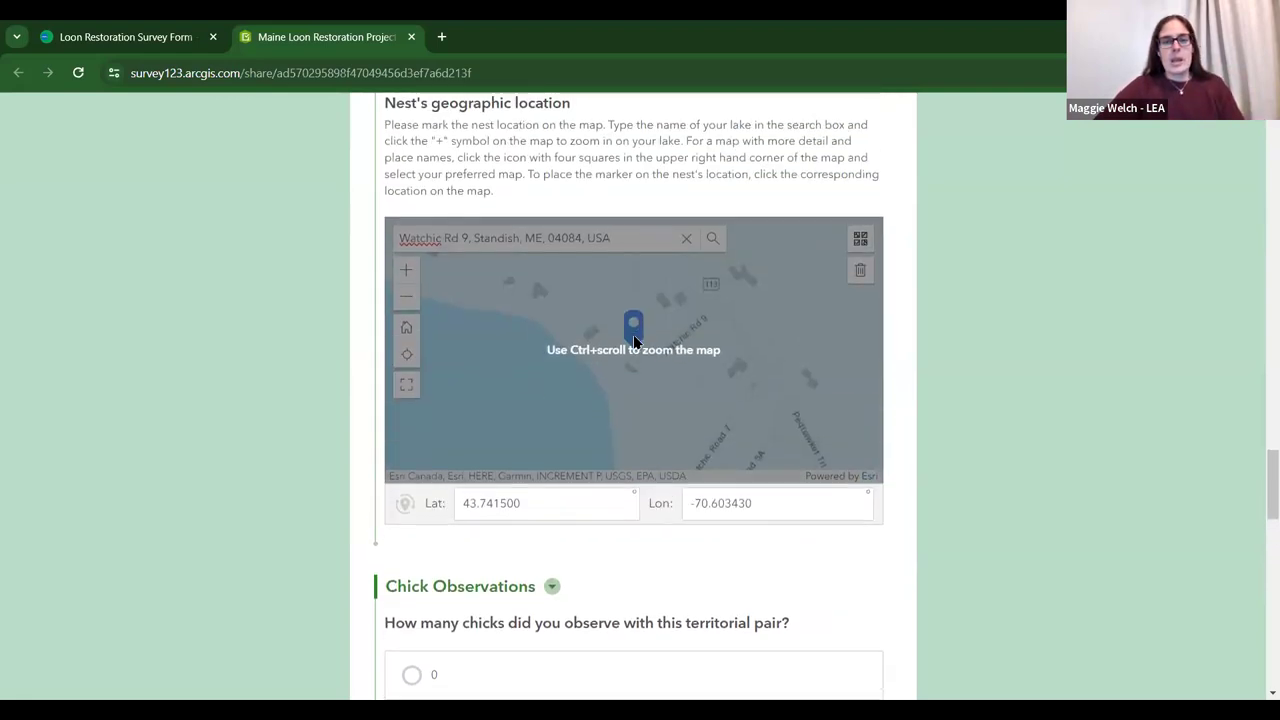
pyautogui.scroll(-1, 634, 342)
pyautogui.scroll(1, 632, 326)
pyautogui.scroll(-1, 634, 323)
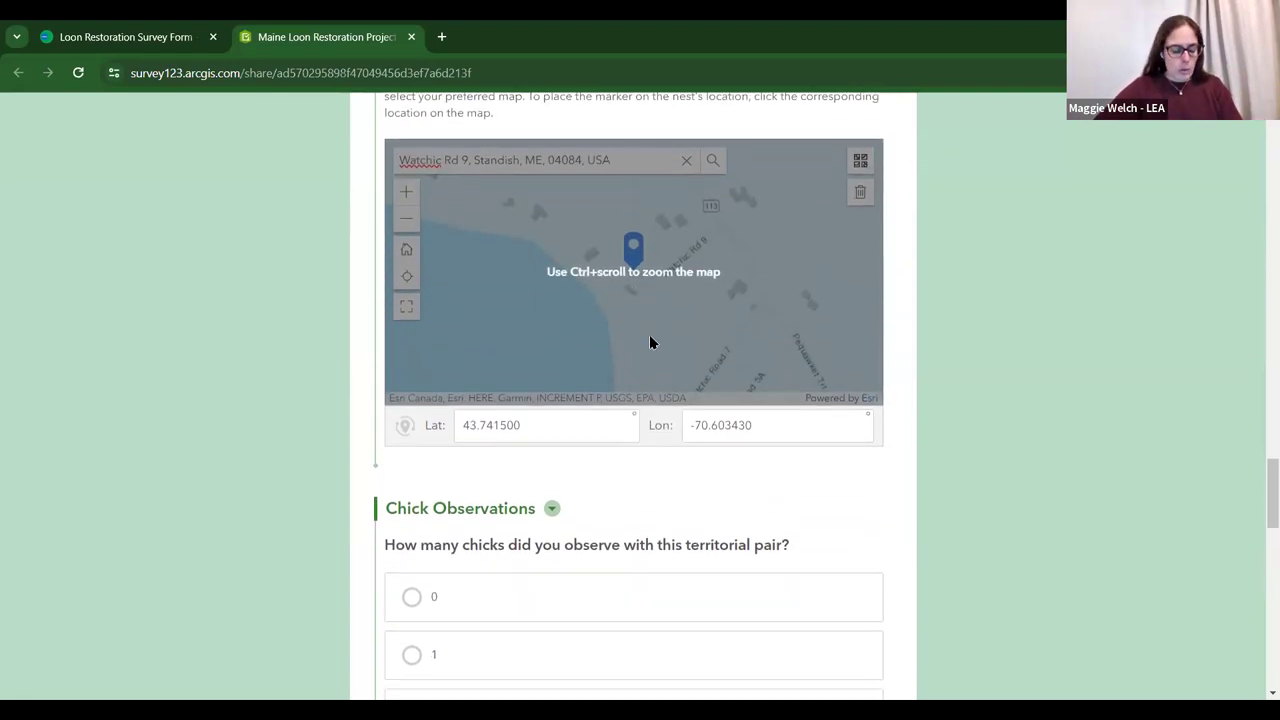
pyautogui.scroll(1, 654, 354)
pyautogui.scroll(-3, 656, 354)
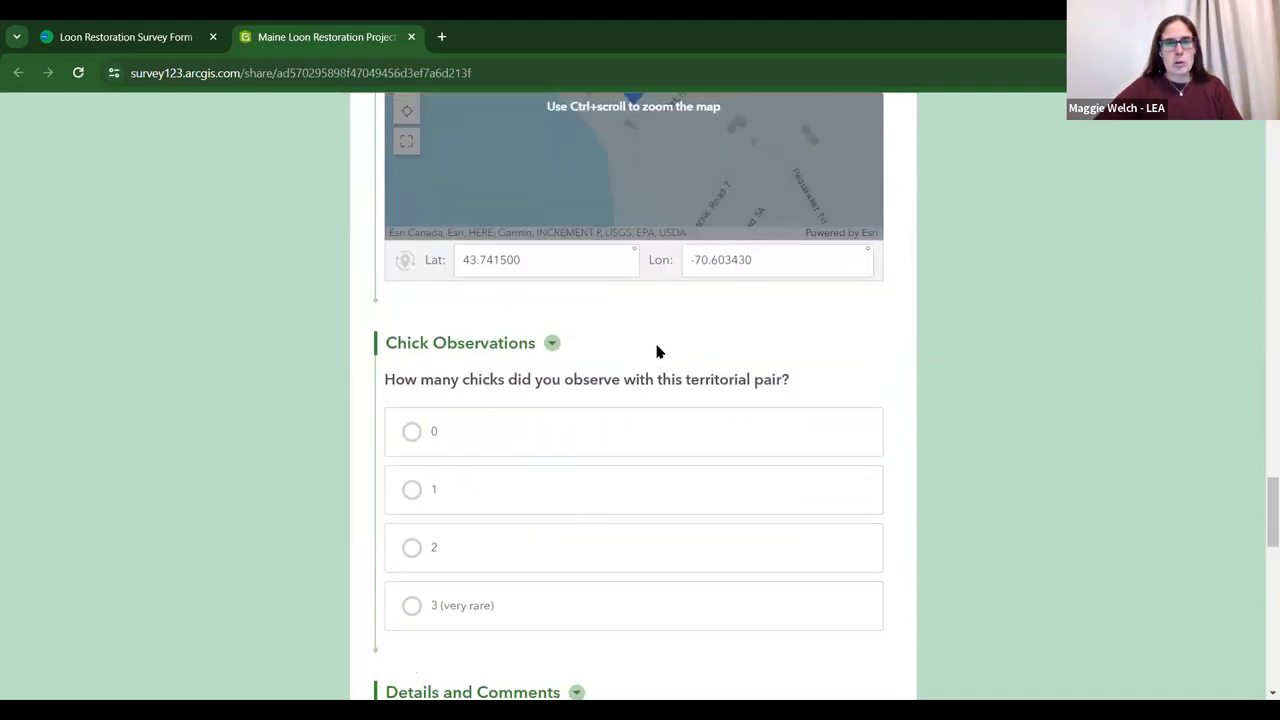
pyautogui.scroll(4, 760, 330)
pyautogui.scroll(-3, 845, 310)
pyautogui.scroll(2, 800, 295)
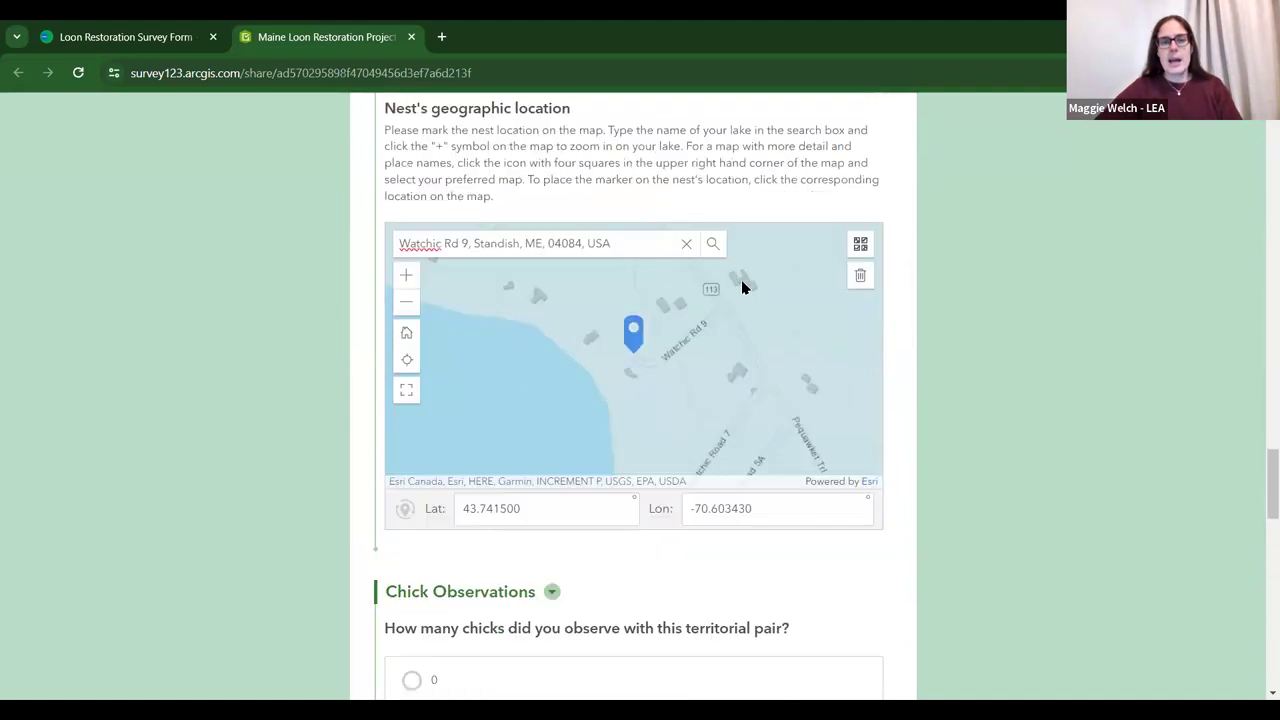
pyautogui.scroll(-1, 735, 282)
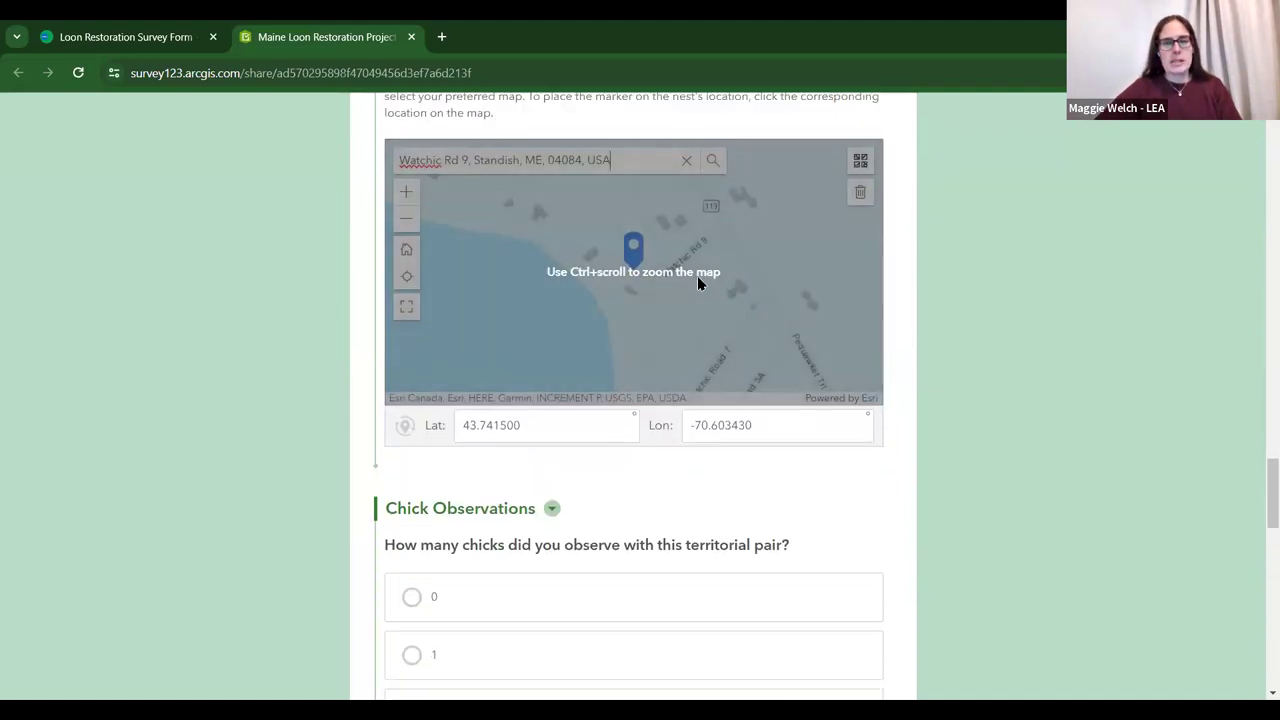
pyautogui.keyDown('ctrl'); pyautogui.scroll(-2, 663, 277); pyautogui.keyUp('ctrl')
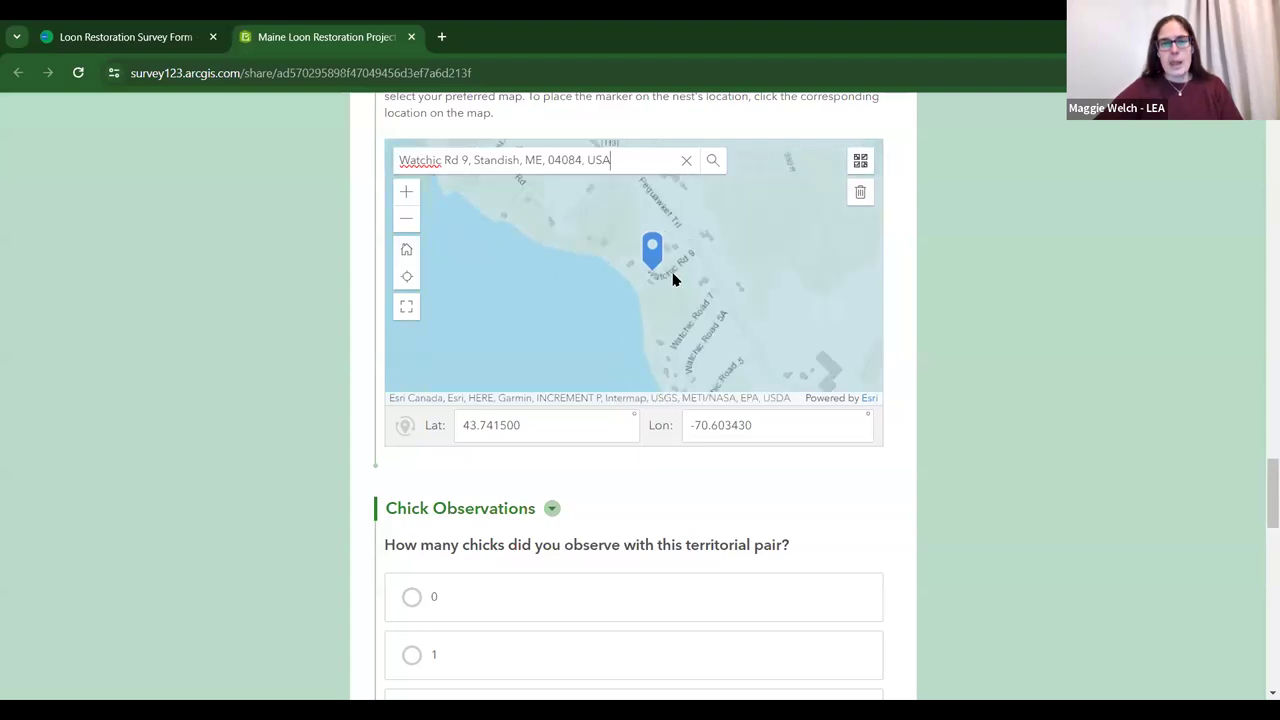
pyautogui.keyDown('ctrl'); pyautogui.scroll(-1, 675, 285); pyautogui.keyUp('ctrl')
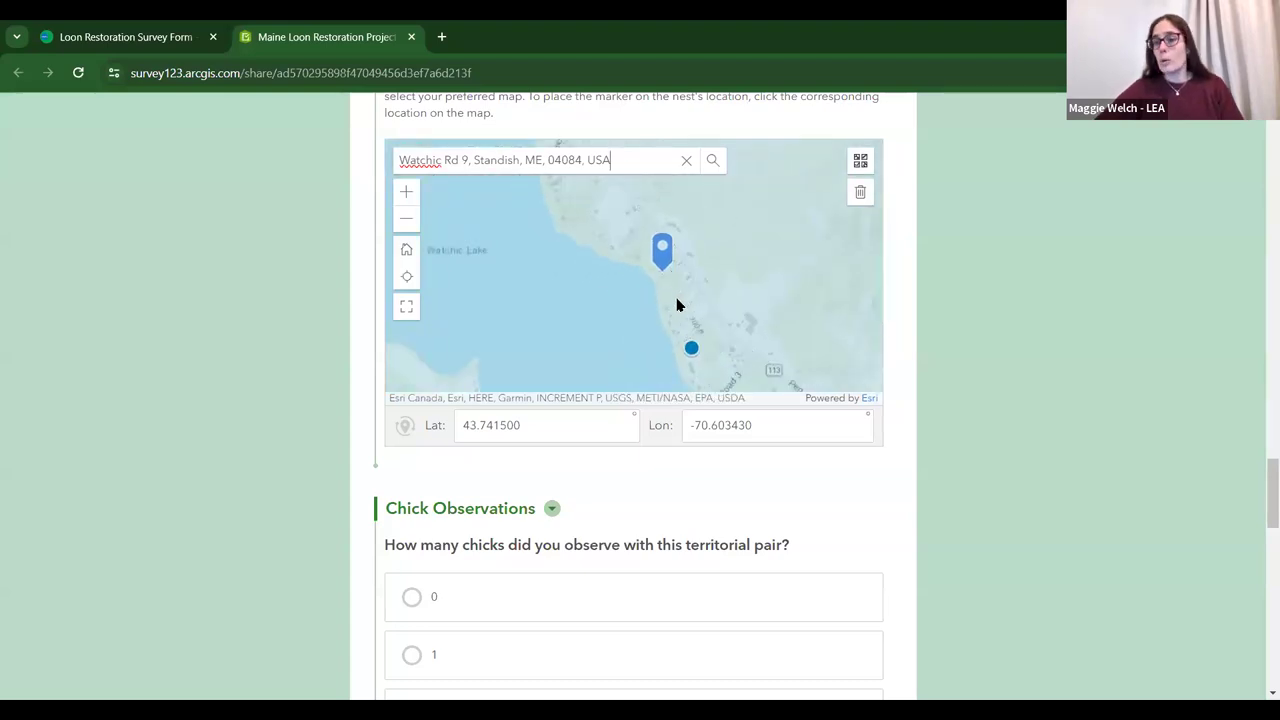
# Place the nest location marker at the northeastern tip of the small island shape in Watchic Lake
pyautogui.moveTo(636, 321); pyautogui.dragTo(780, 306)
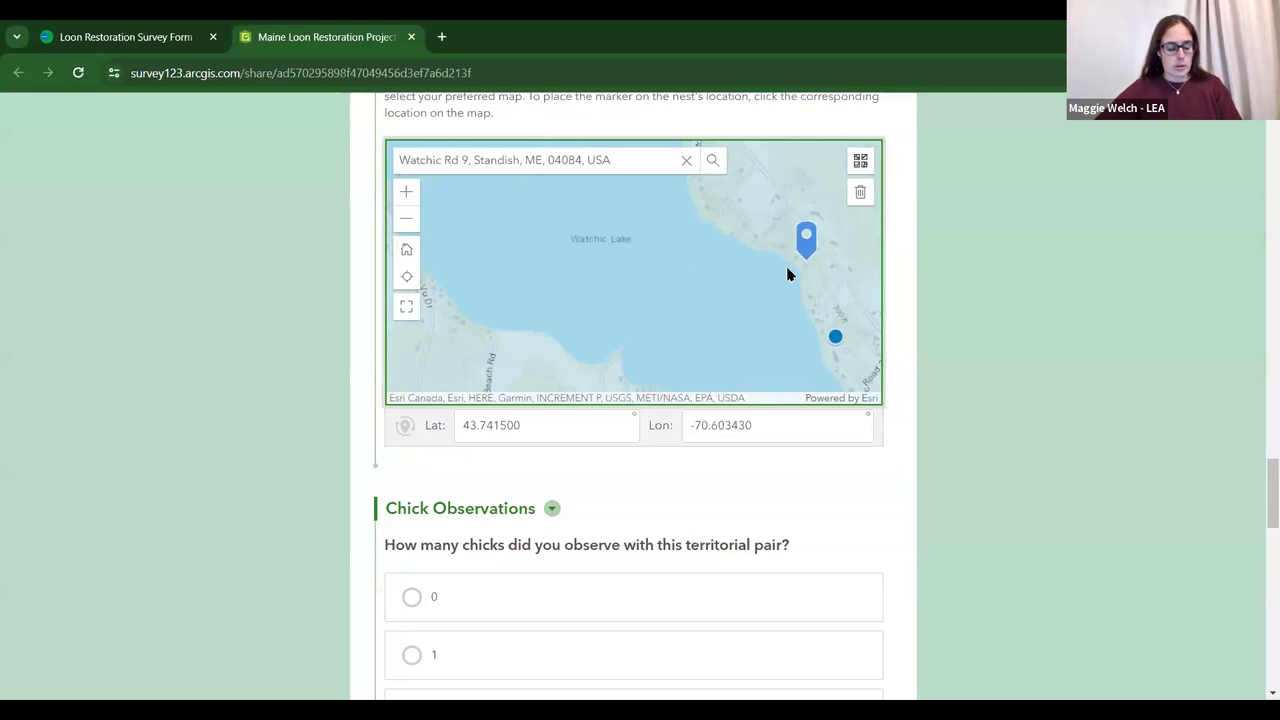
pyautogui.keyDown('ctrl'); pyautogui.scroll(-1, 738, 250); pyautogui.keyUp('ctrl')
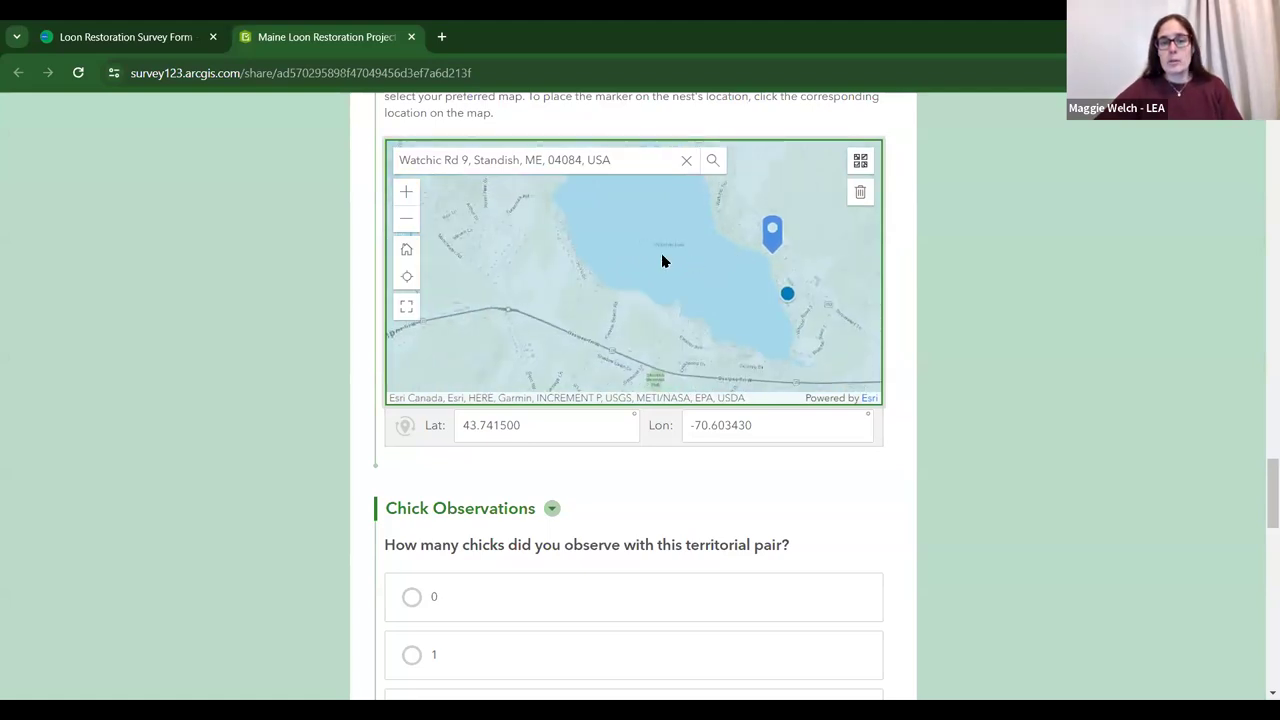
pyautogui.keyDown('ctrl'); pyautogui.scroll(1, 661, 254); pyautogui.keyUp('ctrl')
pyautogui.keyDown('ctrl'); pyautogui.scroll(1, 660, 254); pyautogui.keyUp('ctrl')
pyautogui.keyDown('ctrl'); pyautogui.scroll(-1, 663, 257); pyautogui.keyUp('ctrl')
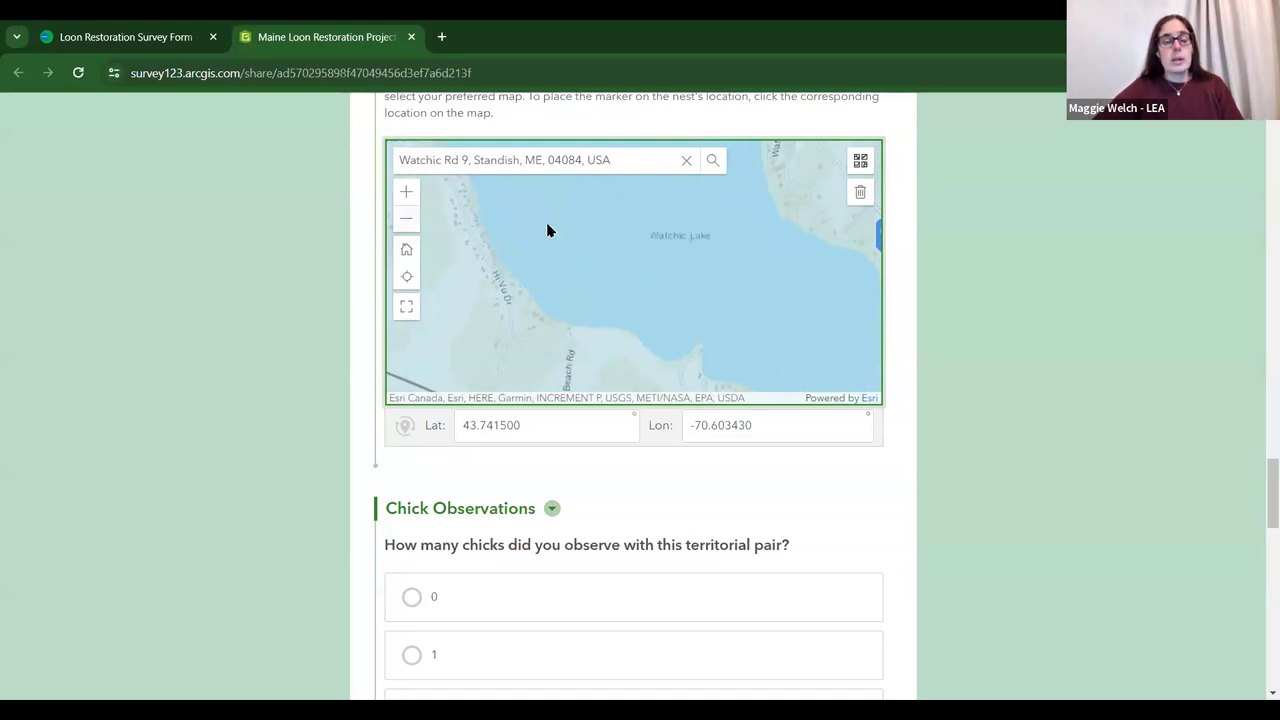
pyautogui.click(406, 192)
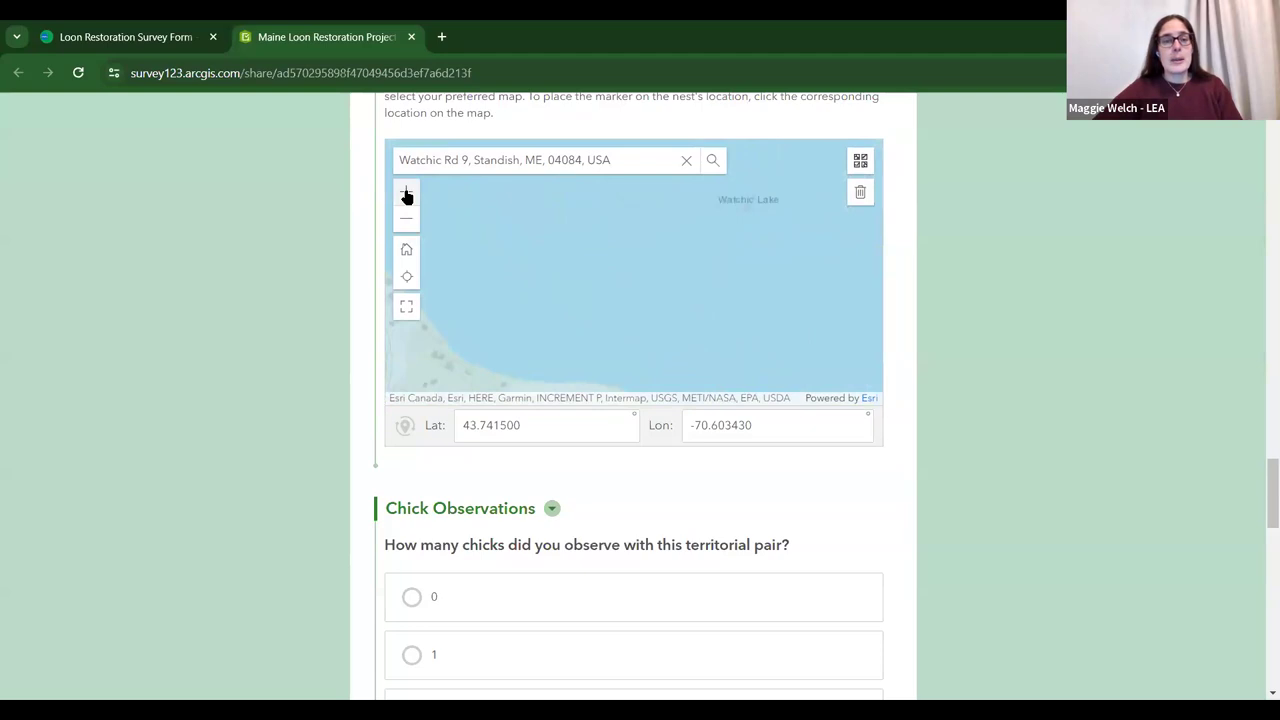
pyautogui.click(406, 193)
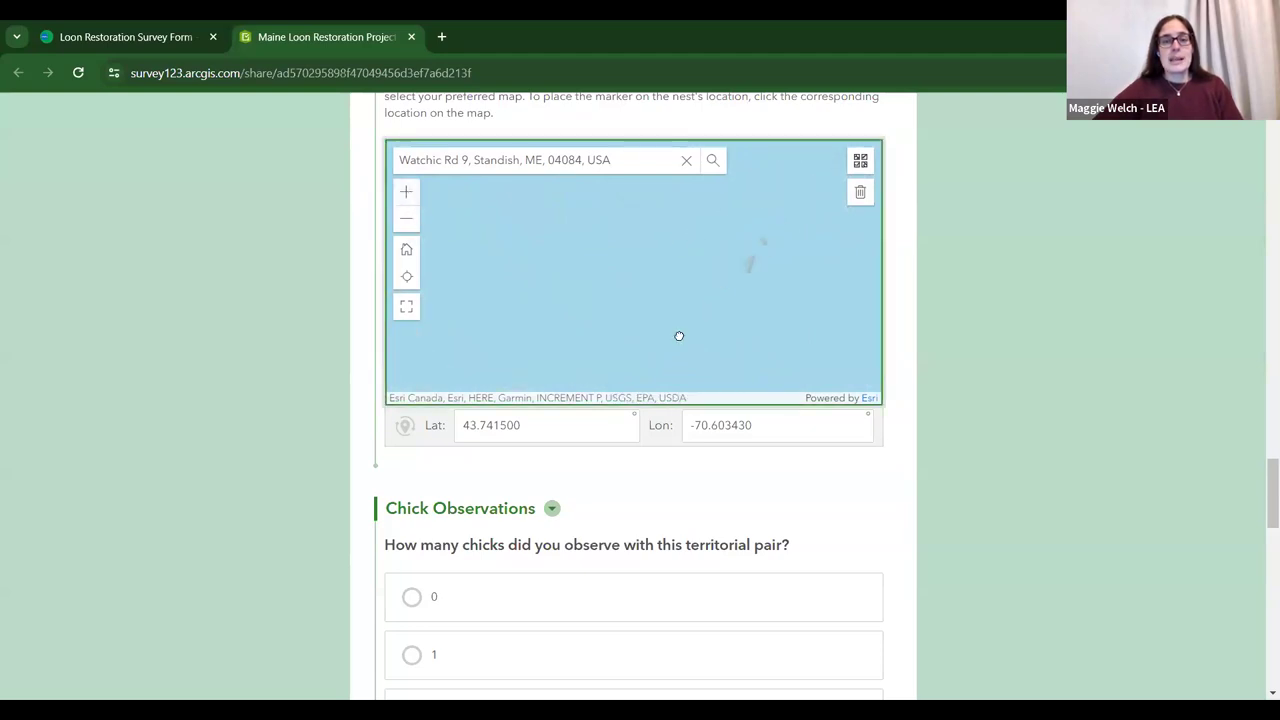
pyautogui.moveTo(680, 263); pyautogui.dragTo(608, 262)
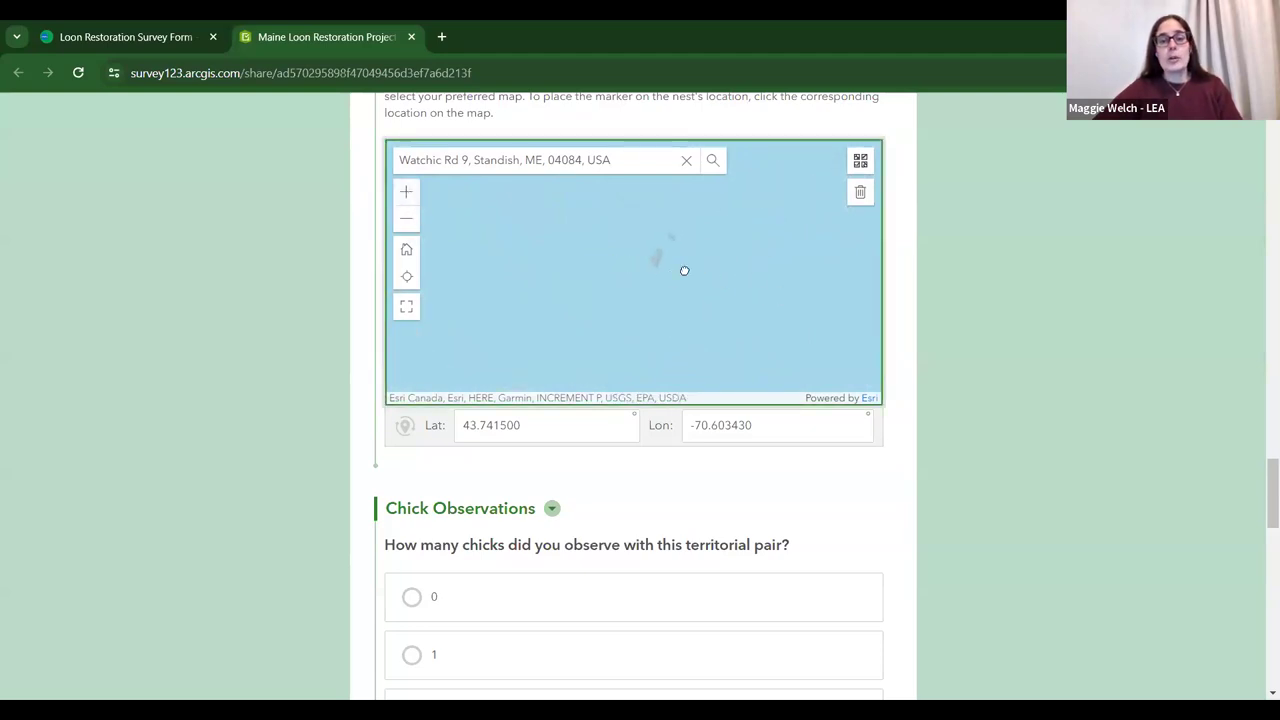
pyautogui.click(407, 195)
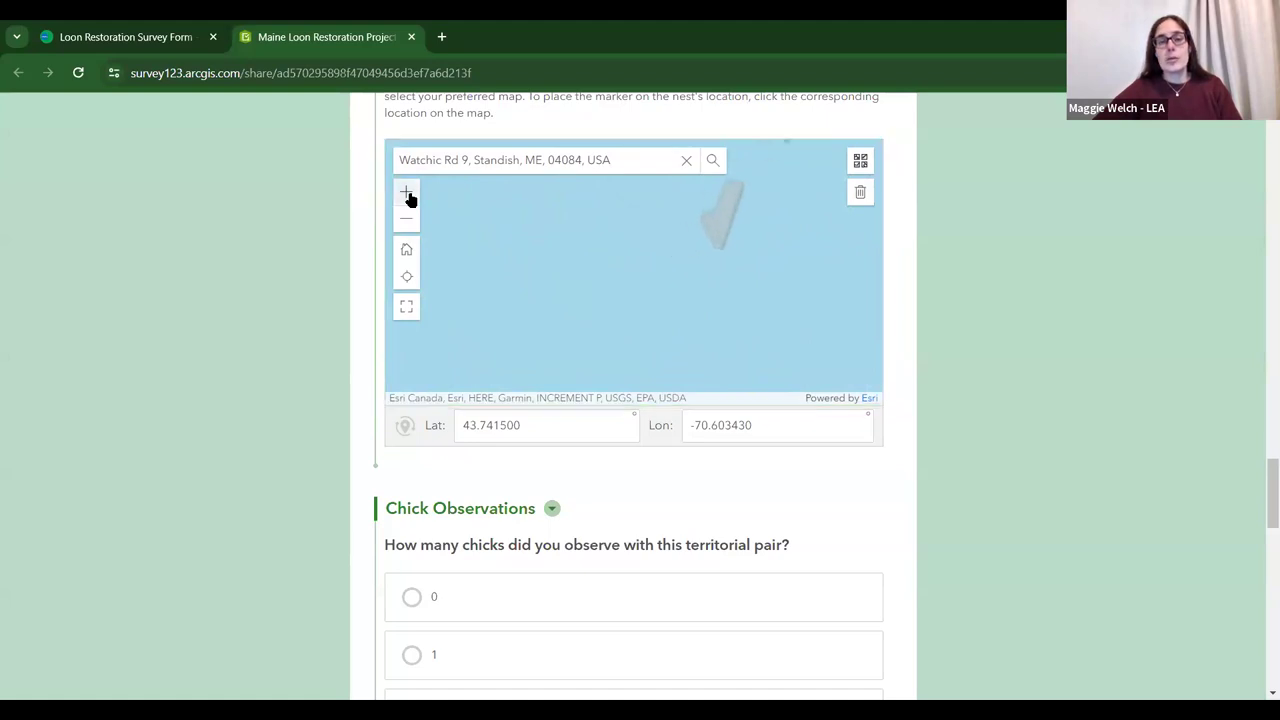
pyautogui.moveTo(748, 236); pyautogui.dragTo(674, 280)
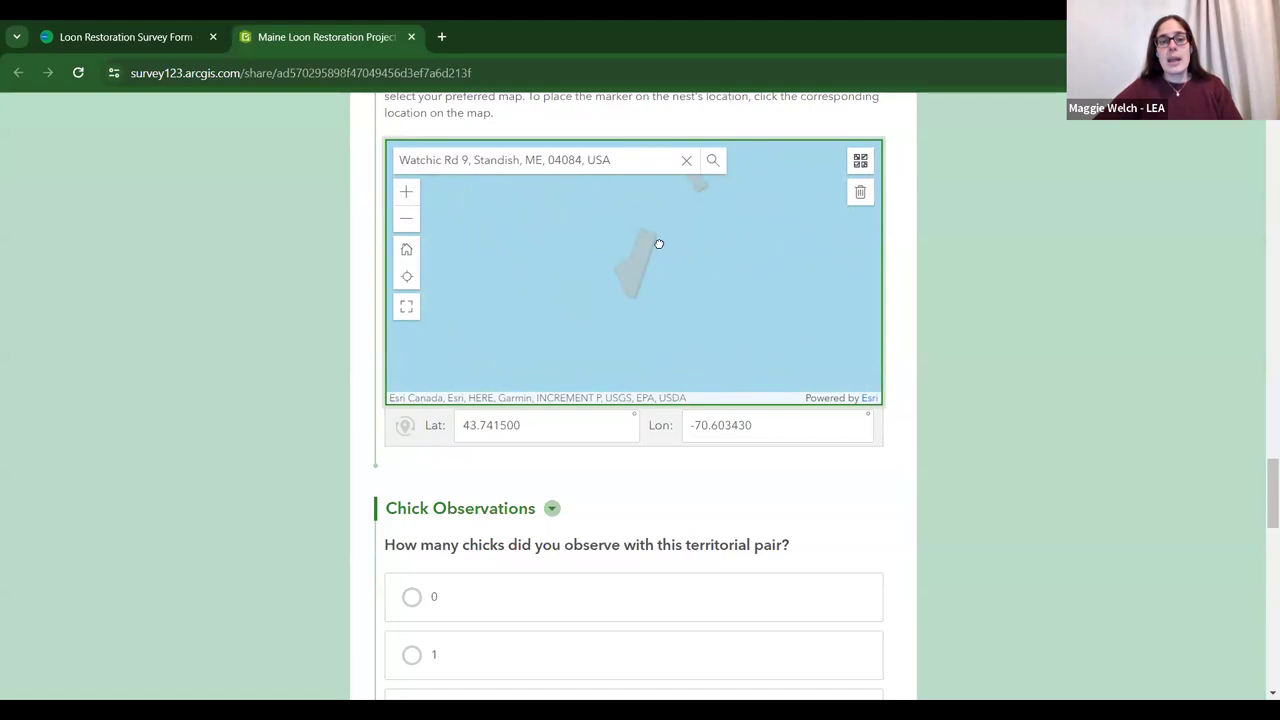
pyautogui.click(659, 244)
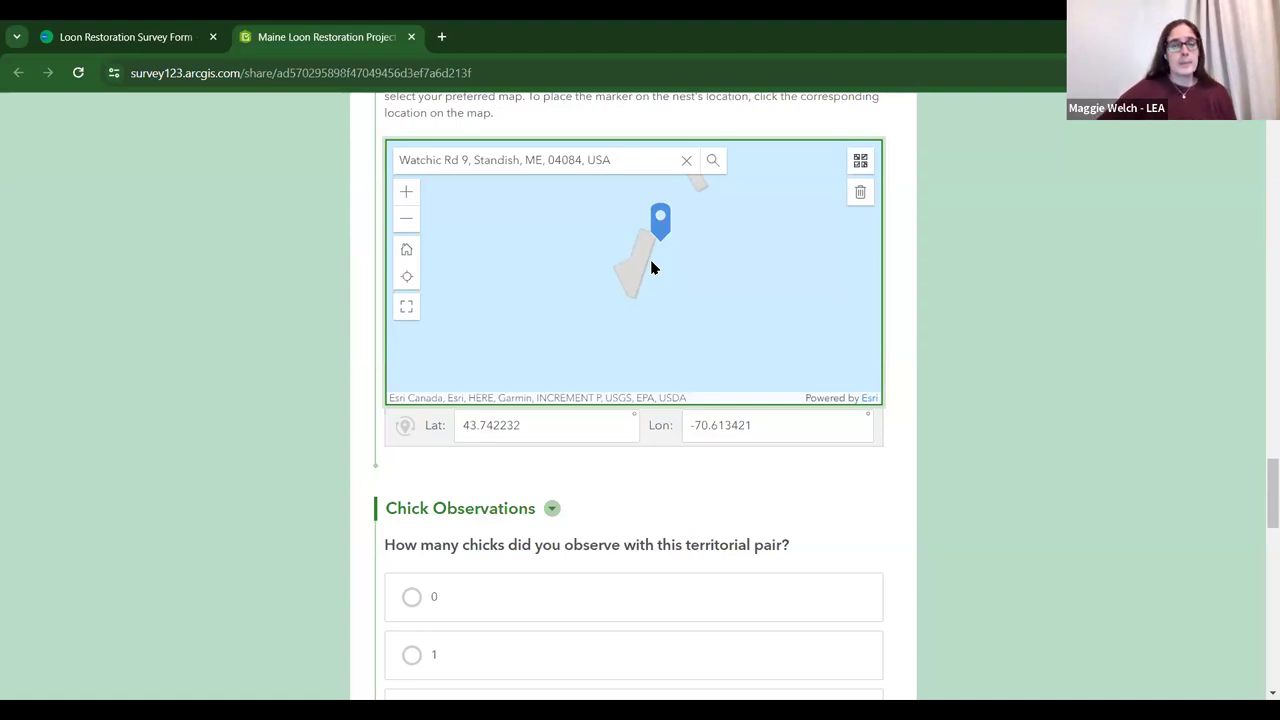
# Move the nest marker to open water northeast of the small island shape in Watchic Lake
pyautogui.moveTo(658, 284)
pyautogui.mouseDown()
pyautogui.moveTo(580, 277)
pyautogui.moveTo(714, 271)
pyautogui.moveTo(659, 271)
pyautogui.mouseUp()
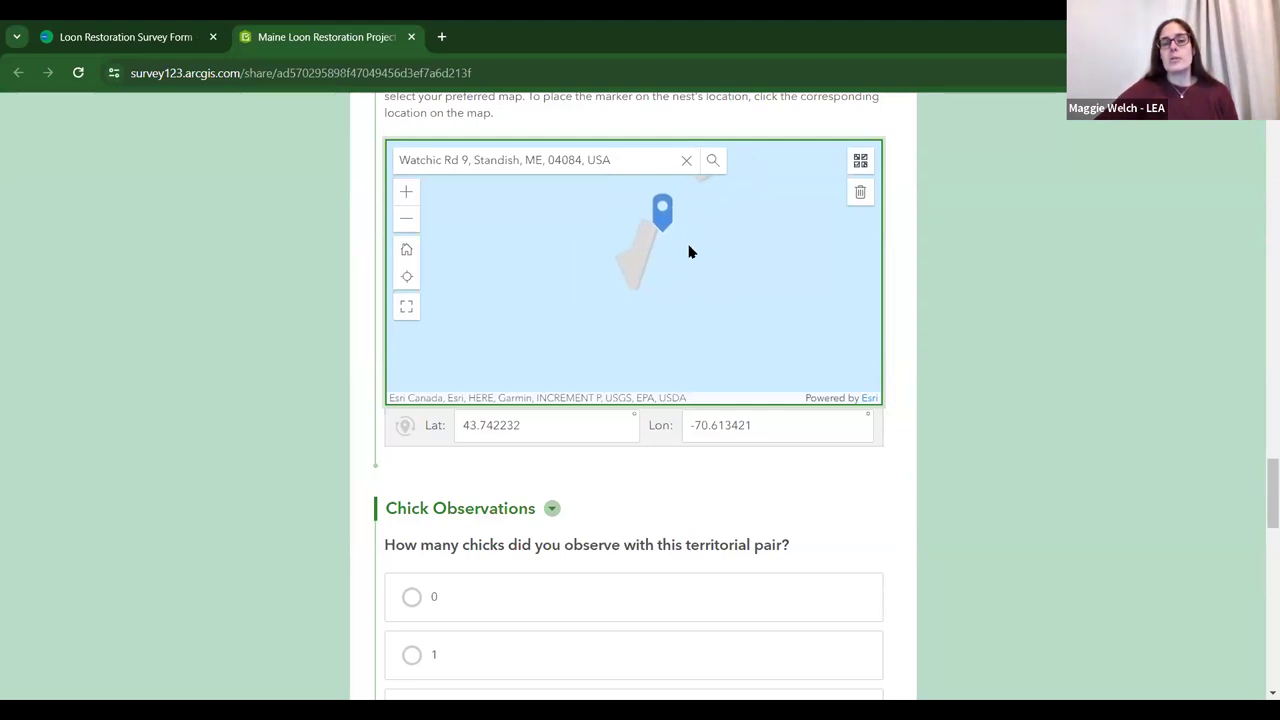
pyautogui.moveTo(680, 251)
pyautogui.mouseDown()
pyautogui.moveTo(634, 274)
pyautogui.moveTo(740, 271)
pyautogui.moveTo(679, 267)
pyautogui.mouseUp()
pyautogui.moveTo(762, 272); pyautogui.dragTo(463, 346)
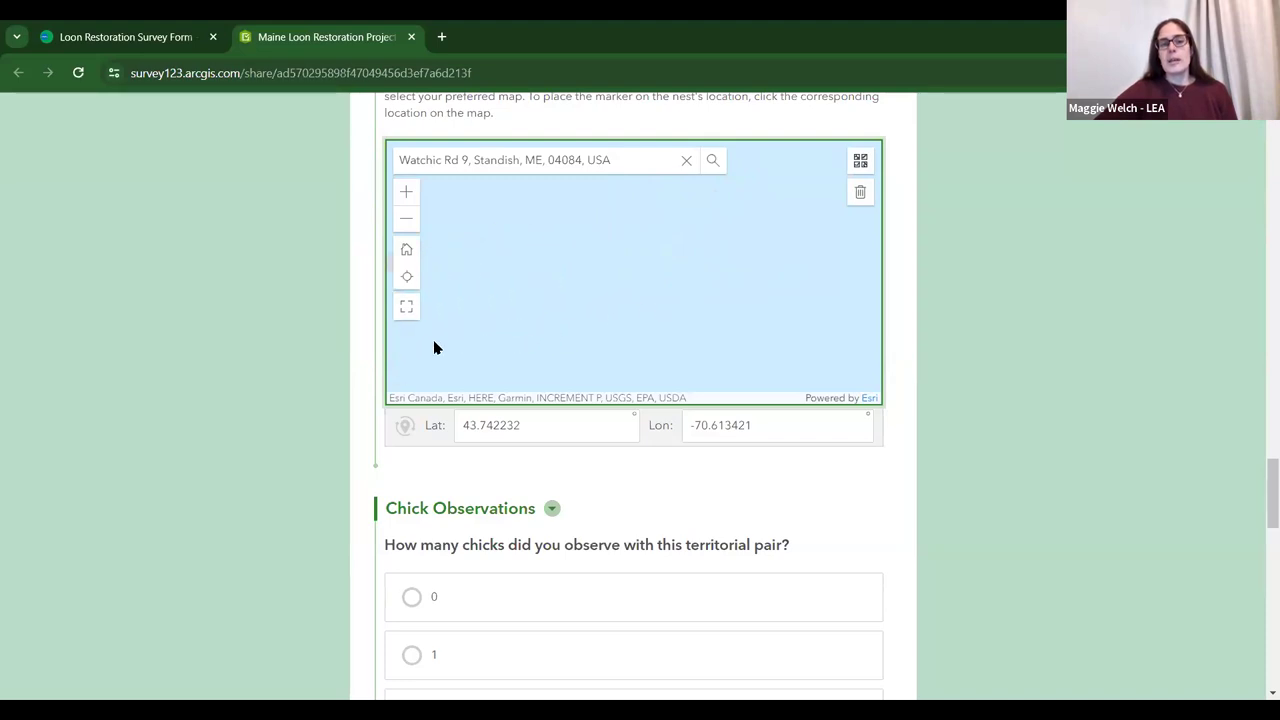
pyautogui.click(708, 240)
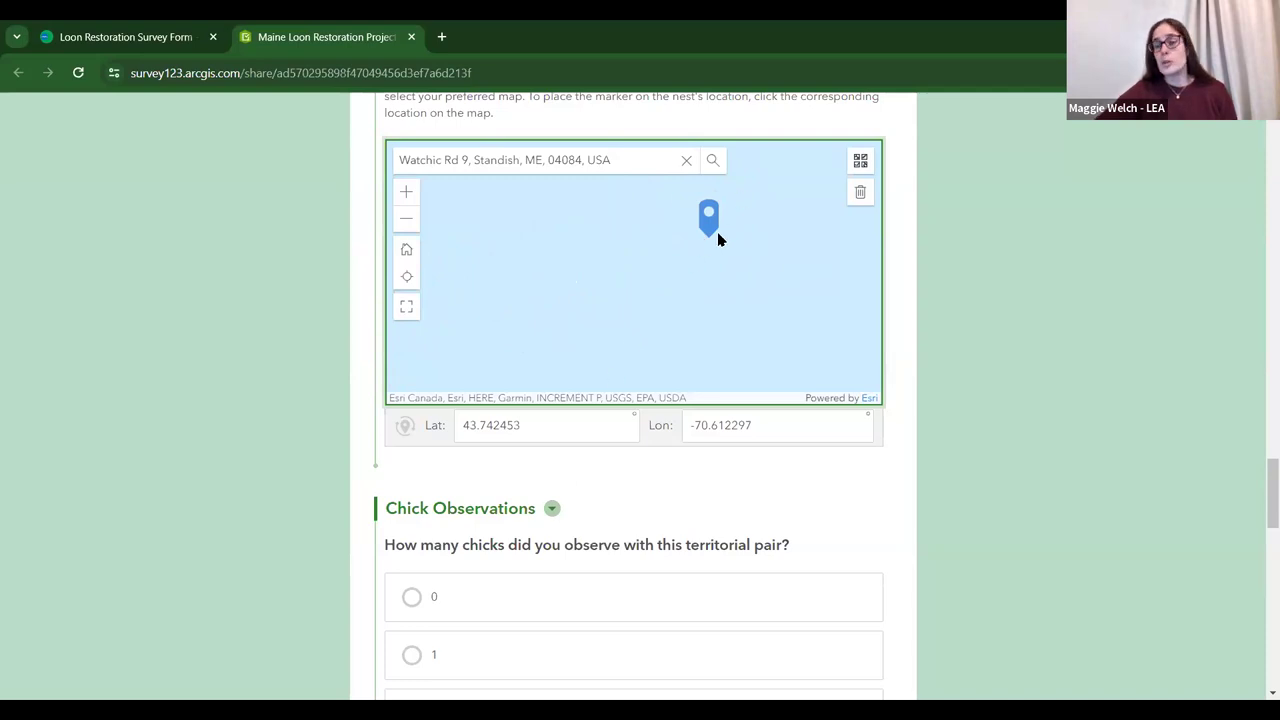
pyautogui.click(673, 252)
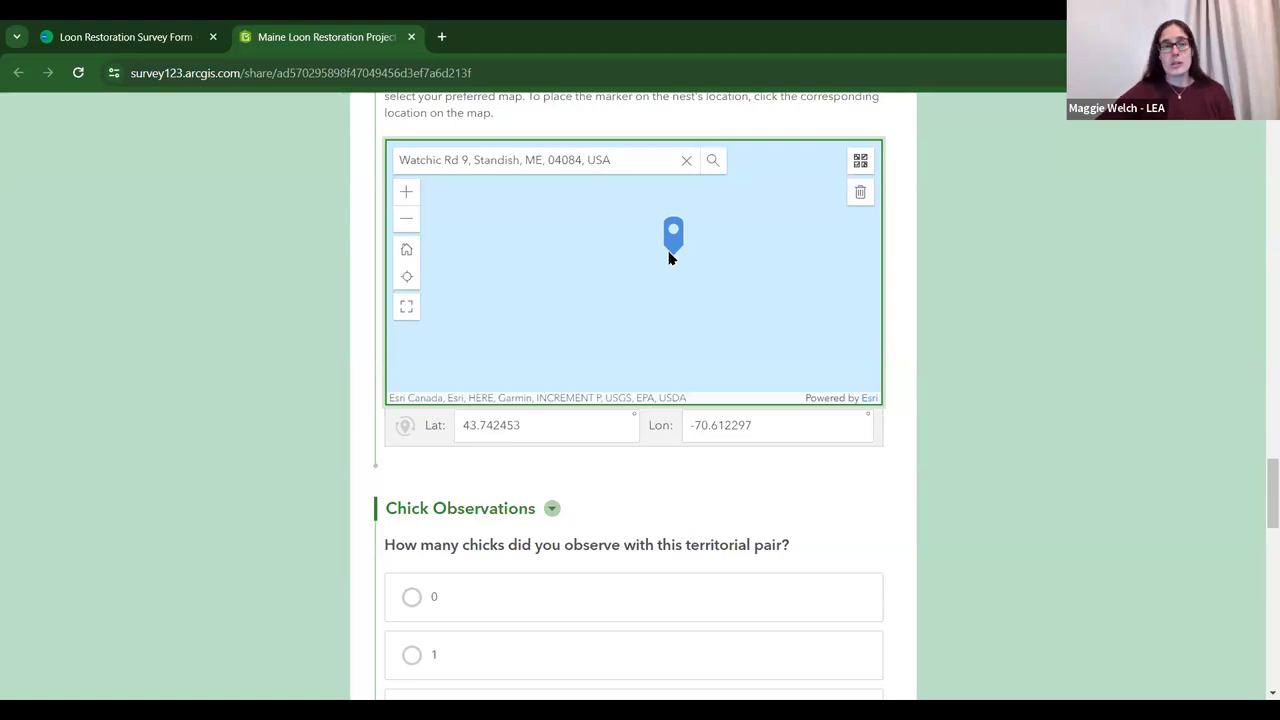
# Switch the nest location map to the Imagery basemap, with the marker and surrounding shoreline in view
pyautogui.click(407, 224)
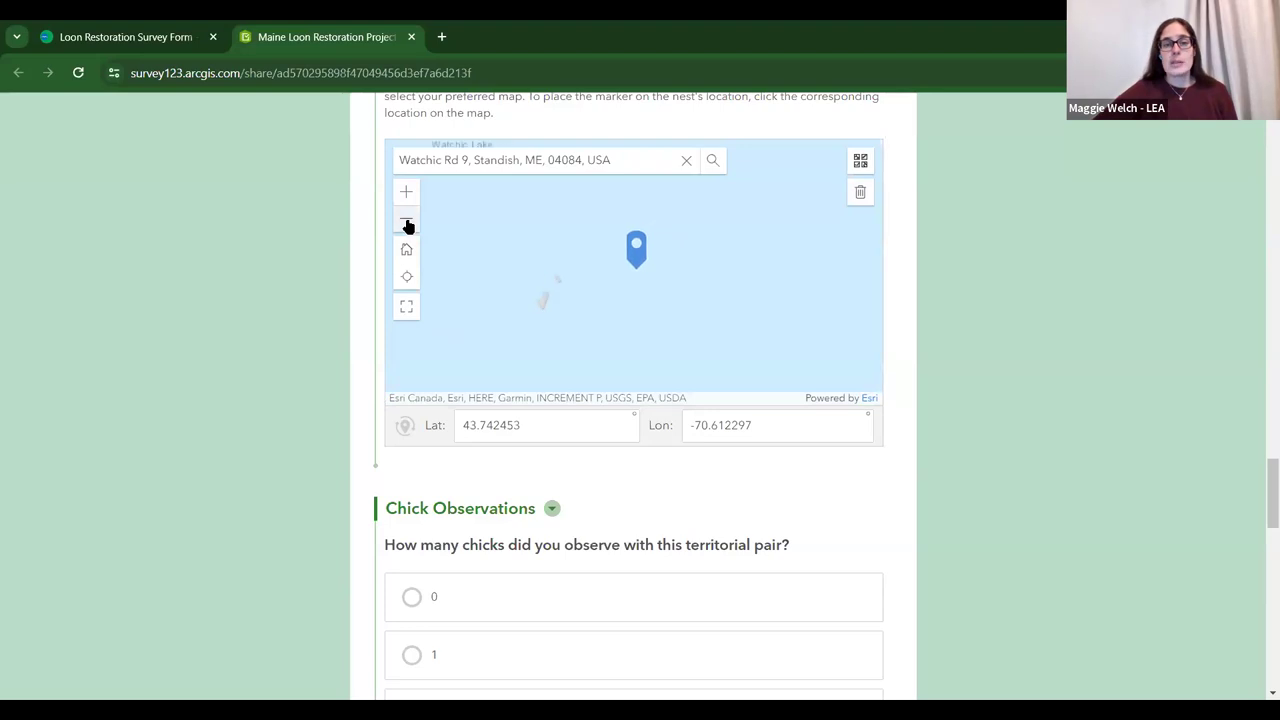
pyautogui.moveTo(731, 259); pyautogui.dragTo(740, 271)
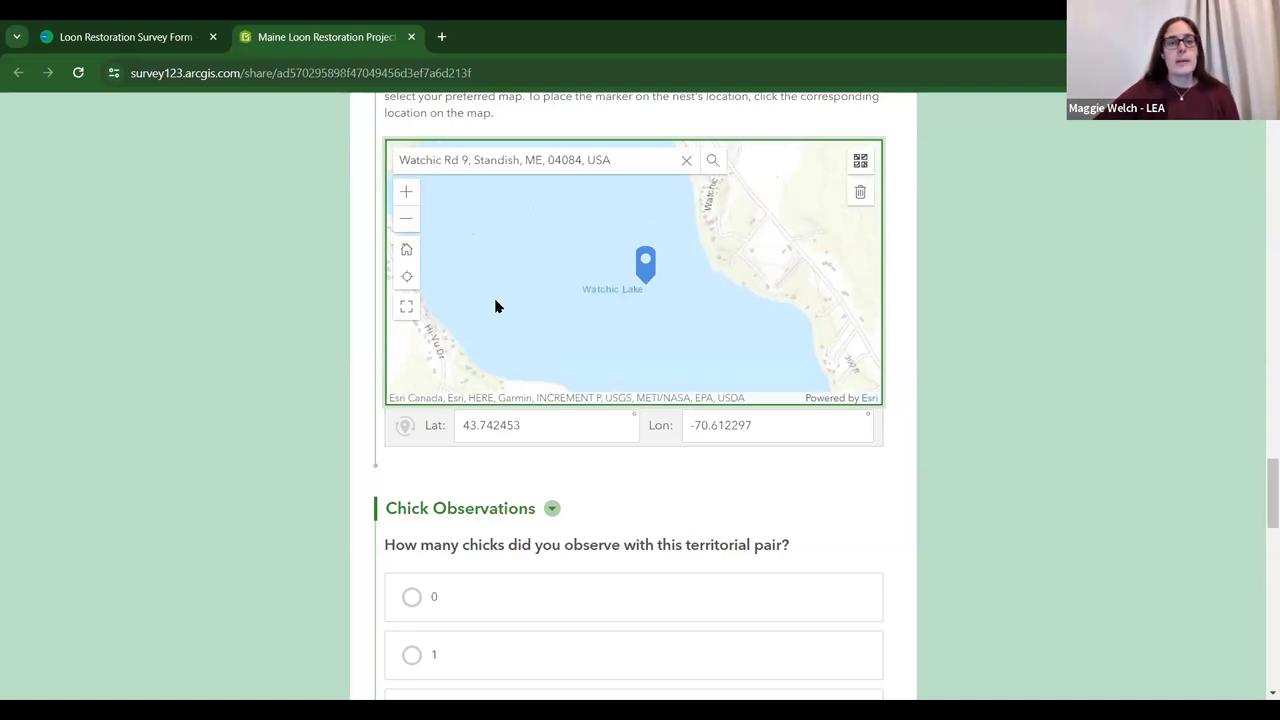
pyautogui.click(860, 163)
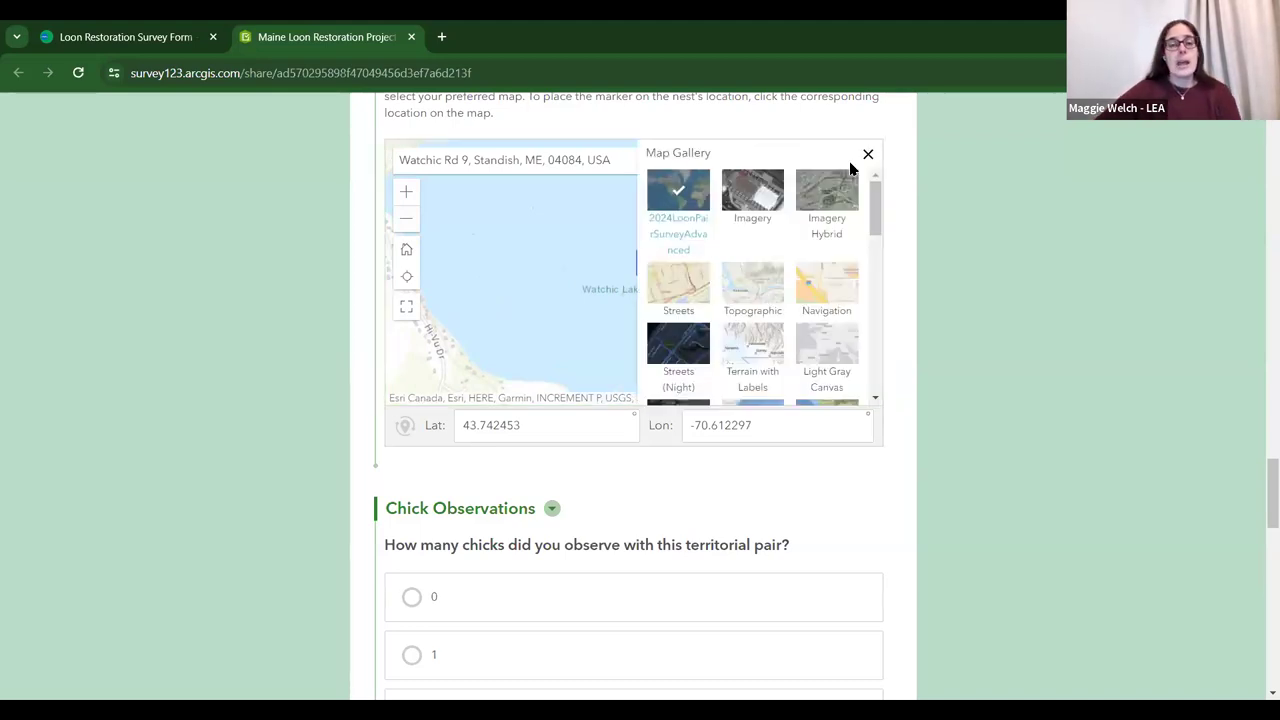
pyautogui.click(754, 200)
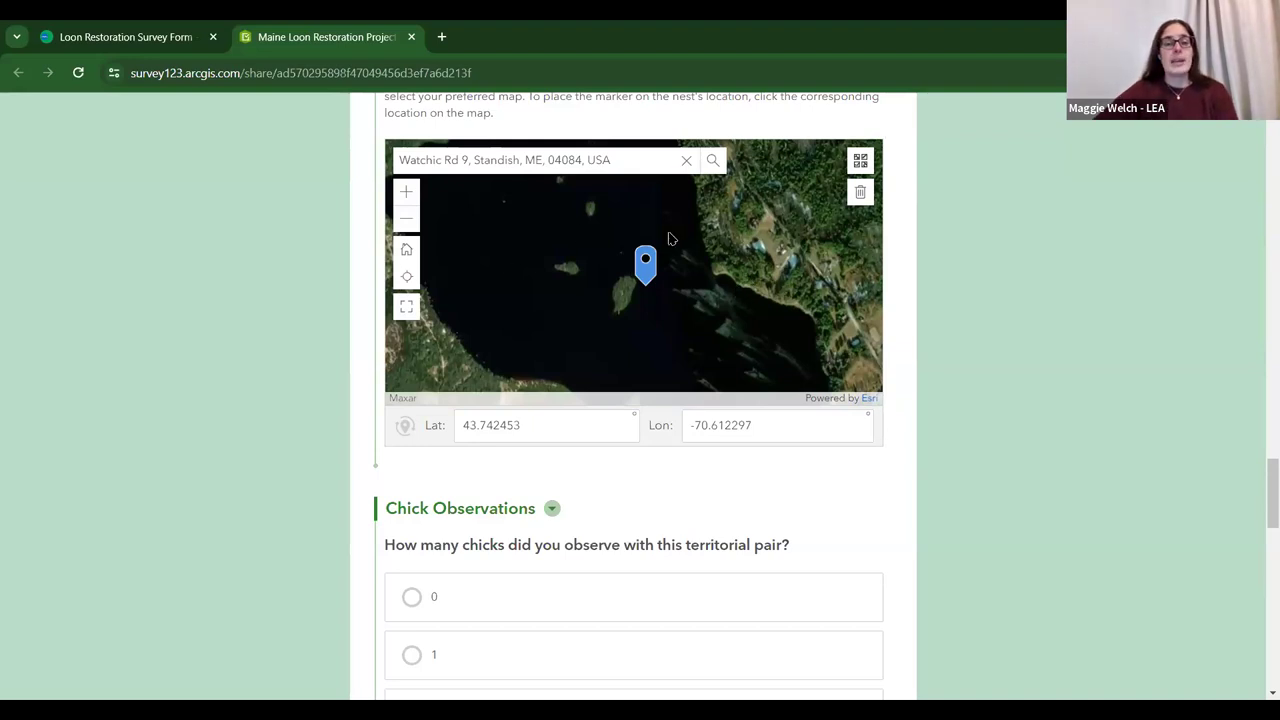
pyautogui.moveTo(897, 491); pyautogui.dragTo(900, 457)
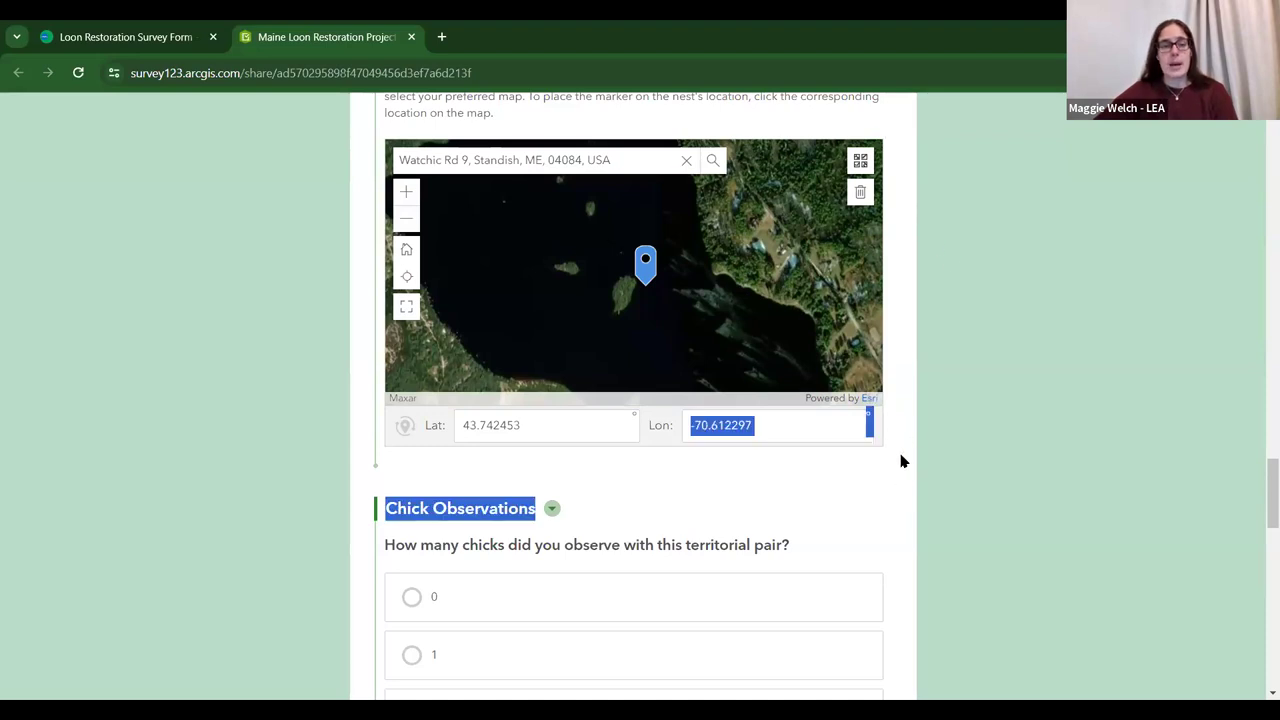
pyautogui.click(885, 500)
# Record 2 as the number of chicks observed with this territorial pair
pyautogui.scroll(-1, 901, 444)
pyautogui.scroll(-3, 901, 444)
pyautogui.click(410, 383)
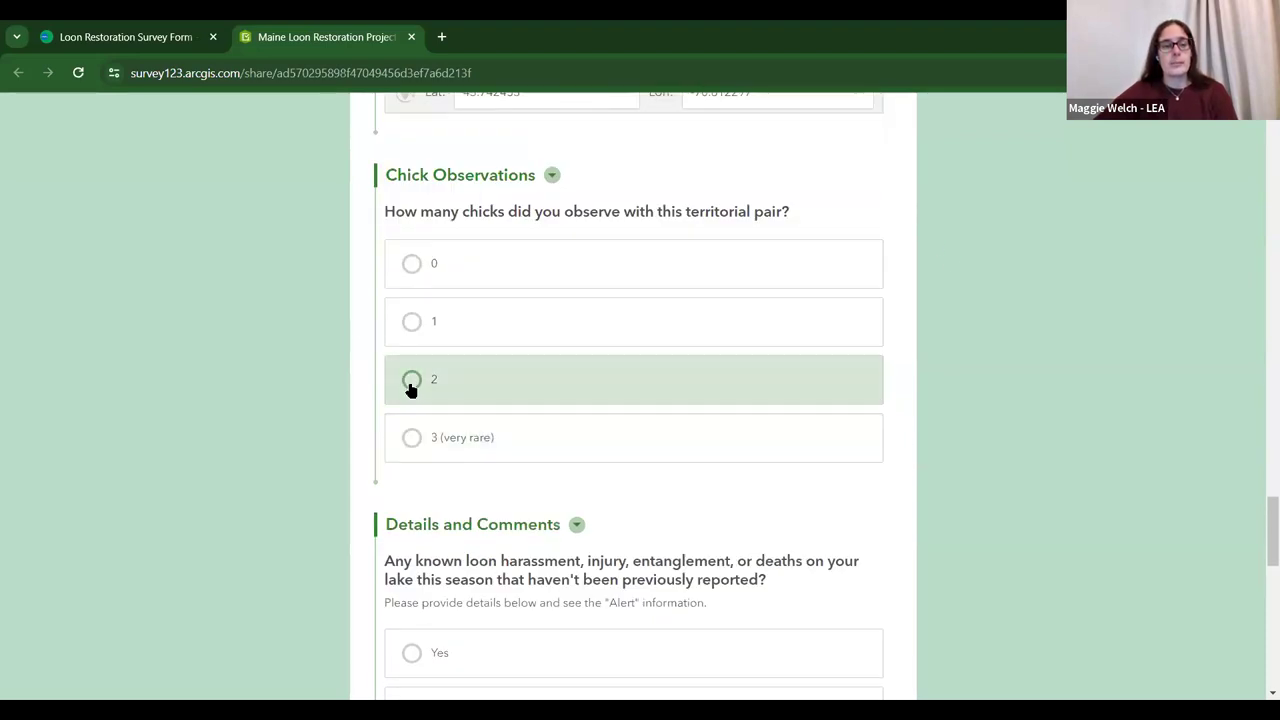
# Switch the first chick's geographic location map to the Imagery basemap
pyautogui.scroll(-8, 815, 415)
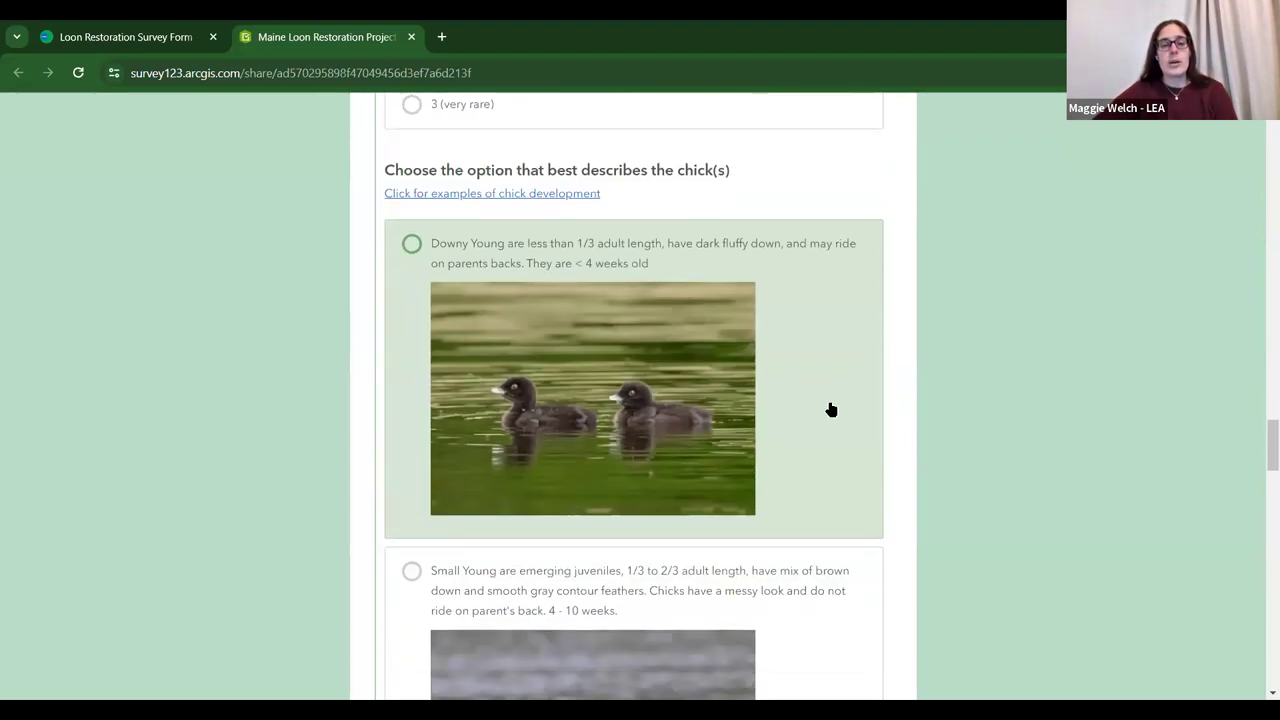
pyautogui.scroll(-8, 845, 403)
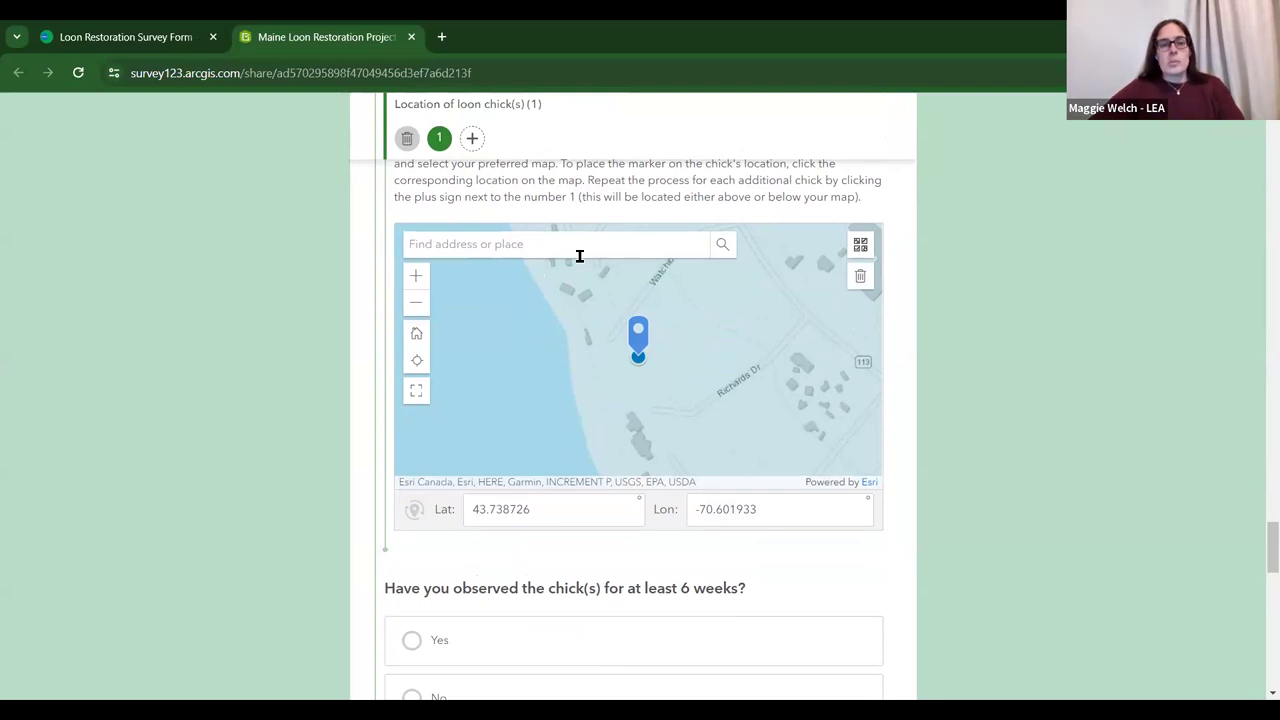
pyautogui.moveTo(671, 346); pyautogui.dragTo(877, 374)
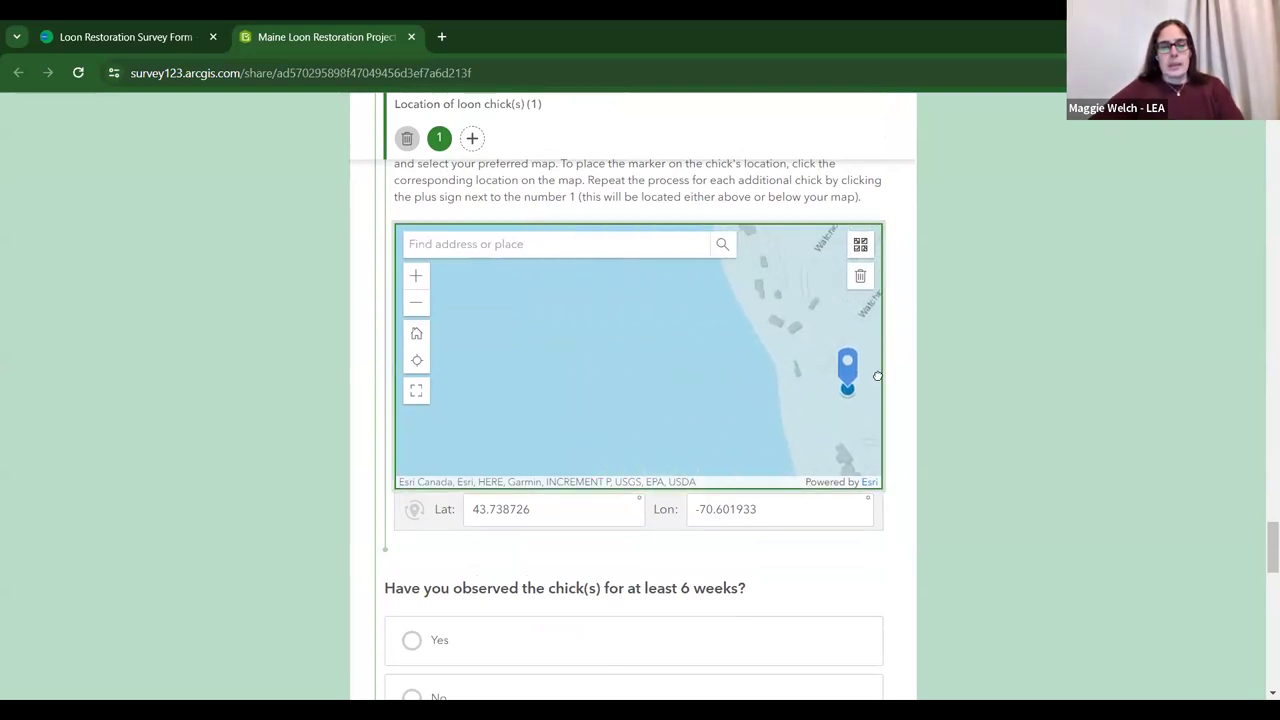
pyautogui.click(860, 247)
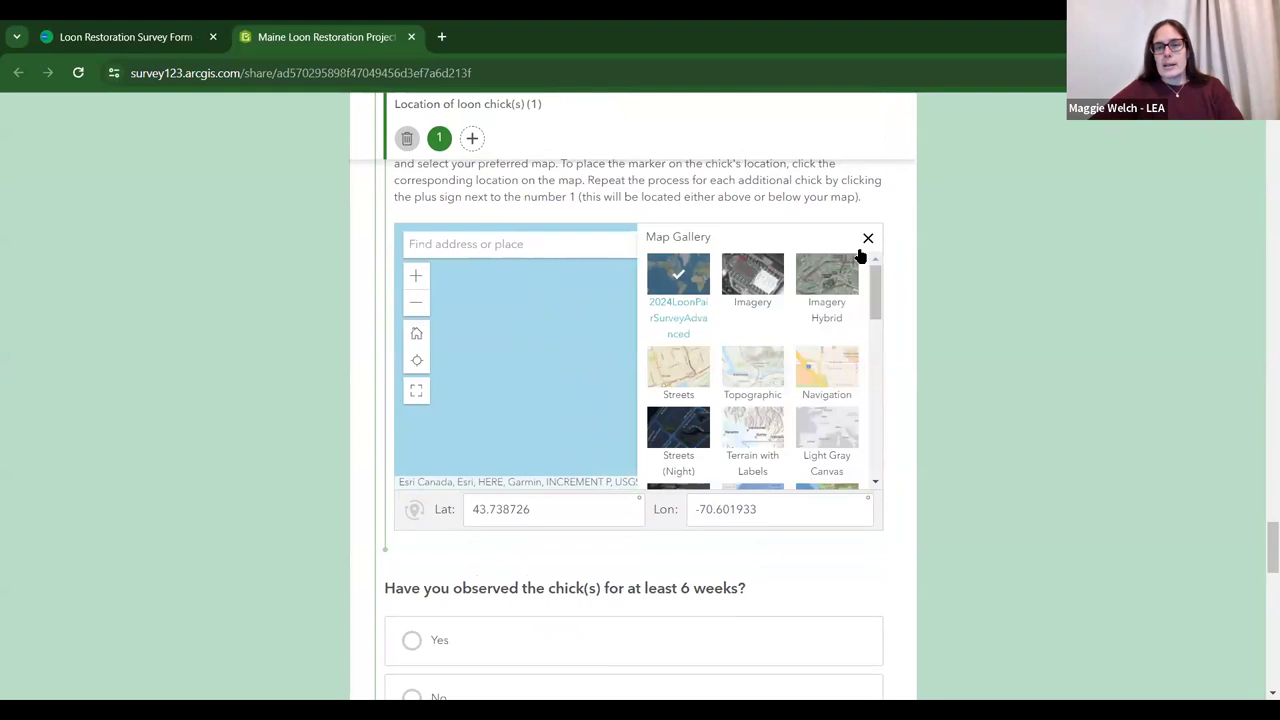
pyautogui.click(755, 288)
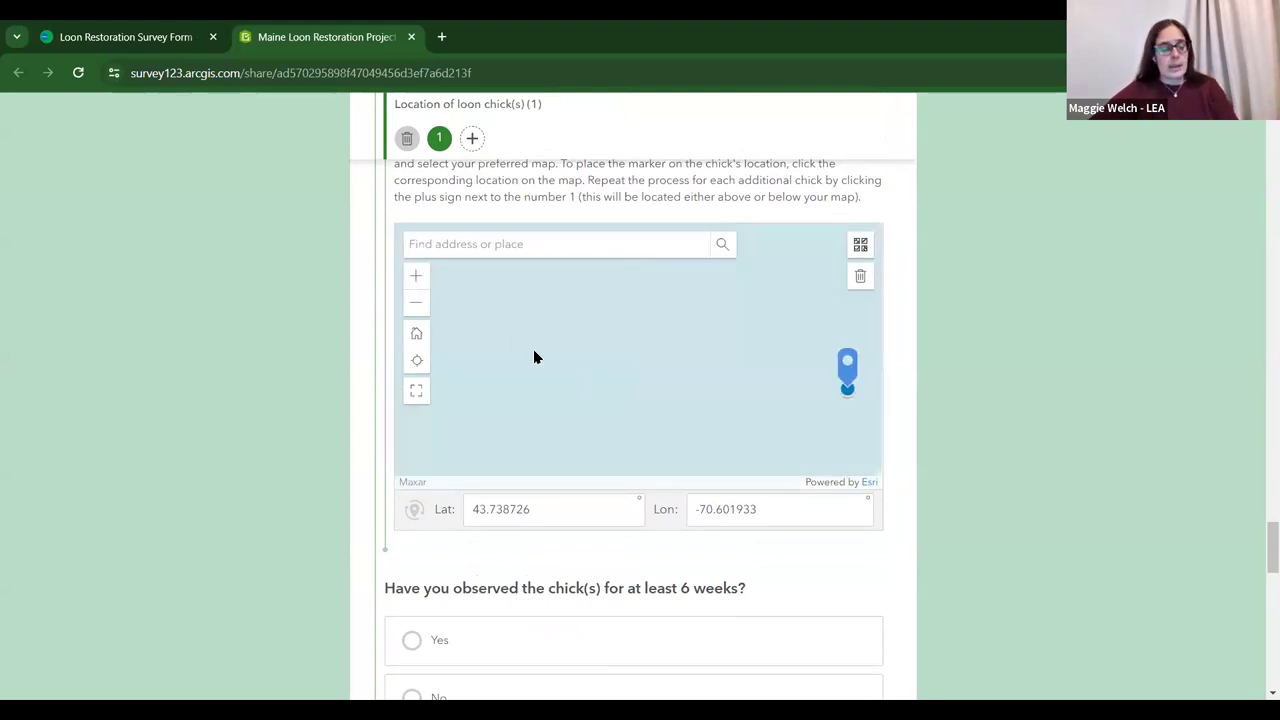
# Place the first chick's location marker in the water just north of the larger tree-covered island in Watchic Lake
pyautogui.scroll(-3, 576, 354)
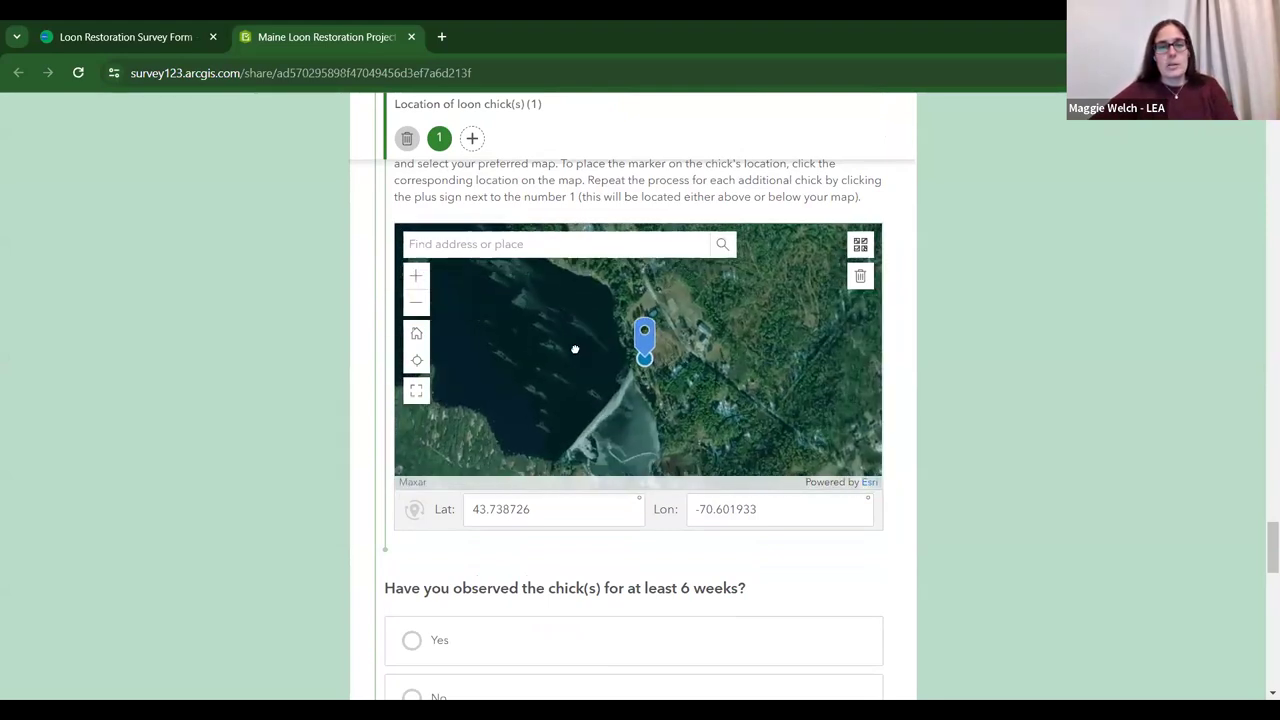
pyautogui.moveTo(610, 340); pyautogui.dragTo(719, 381)
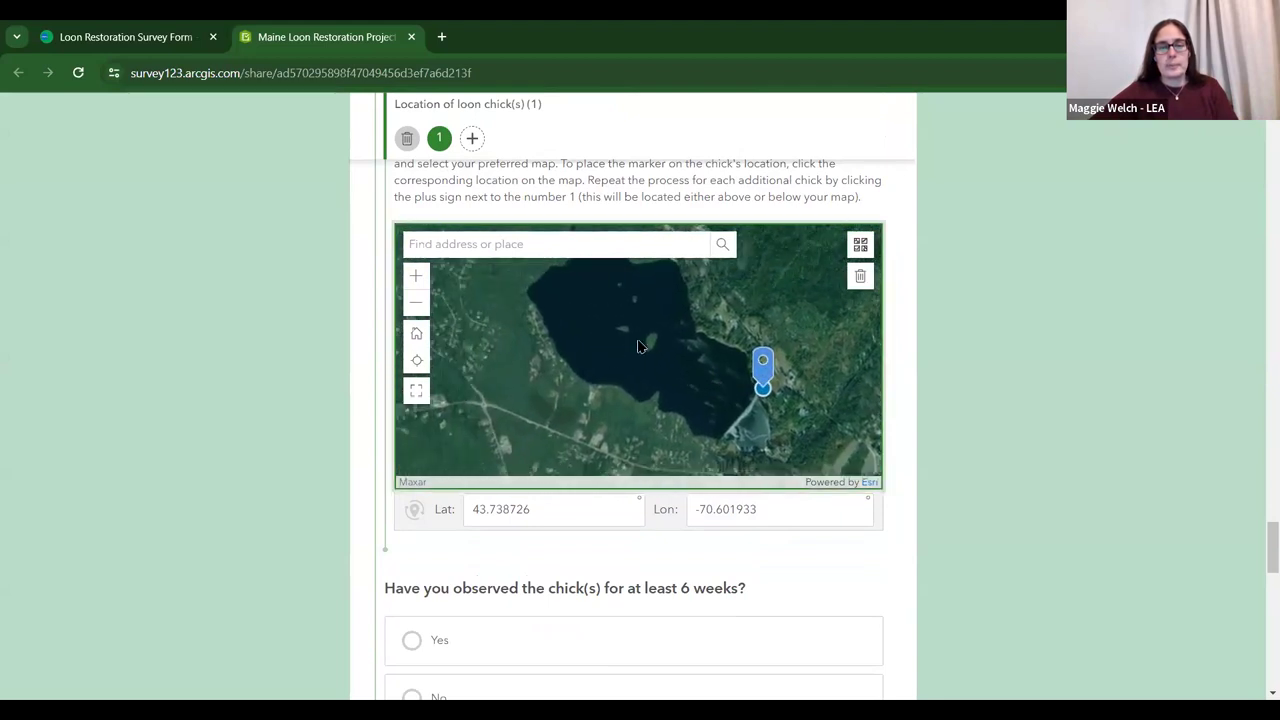
pyautogui.scroll(3, 651, 334)
pyautogui.moveTo(652, 356); pyautogui.dragTo(608, 366)
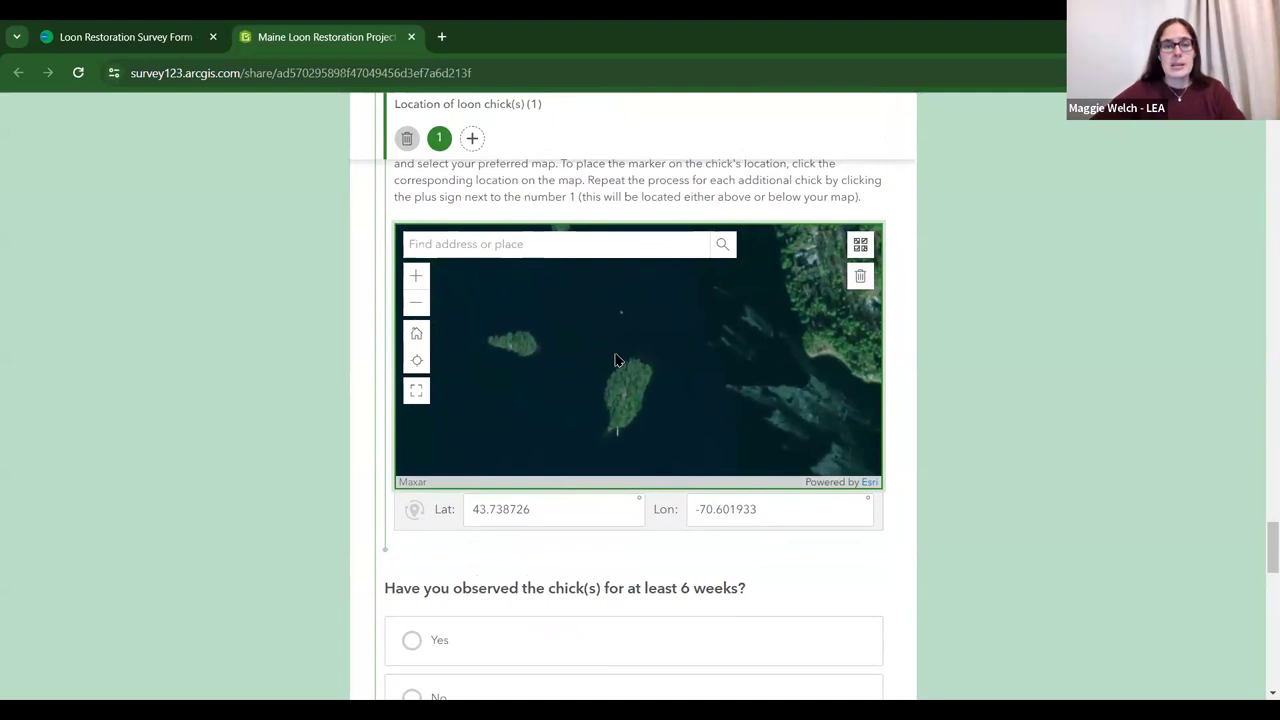
pyautogui.scroll(1, 618, 362)
pyautogui.click(621, 365)
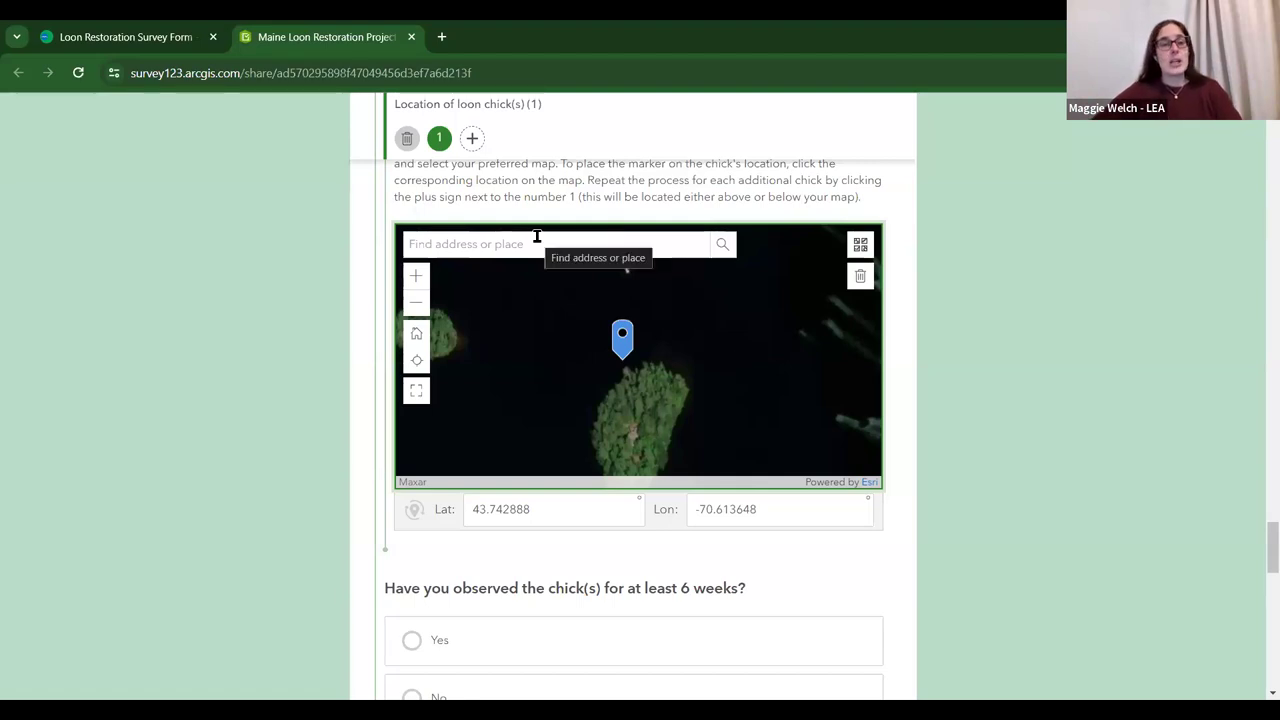
# Add a second loon chick location entry and switch its map to the Imagery basemap
pyautogui.click(474, 140)
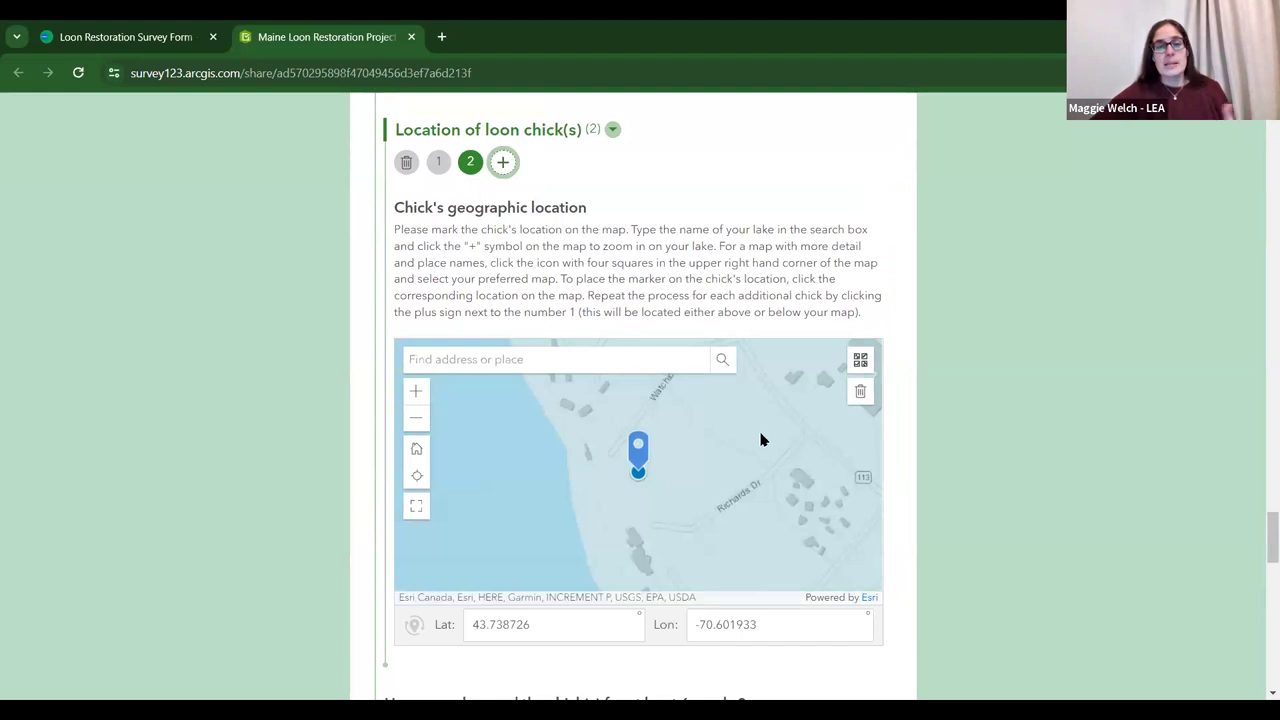
pyautogui.moveTo(612, 494); pyautogui.dragTo(700, 484)
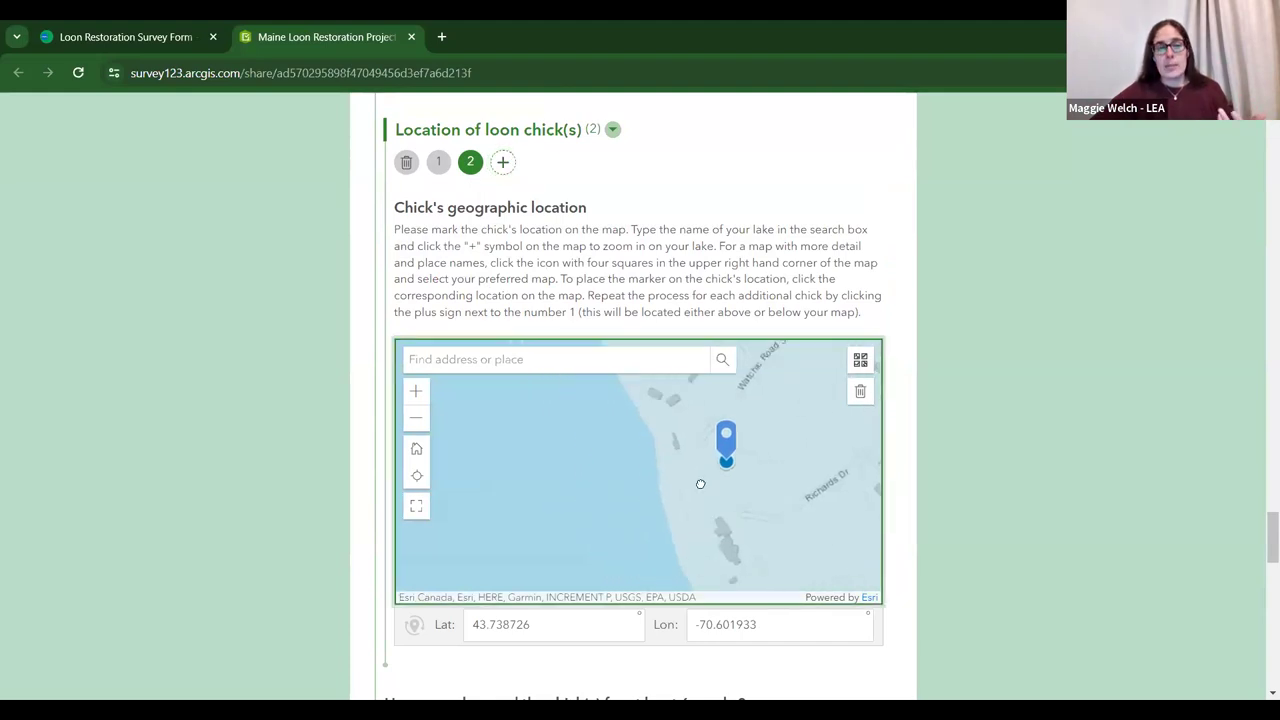
pyautogui.click(861, 360)
pyautogui.click(735, 412)
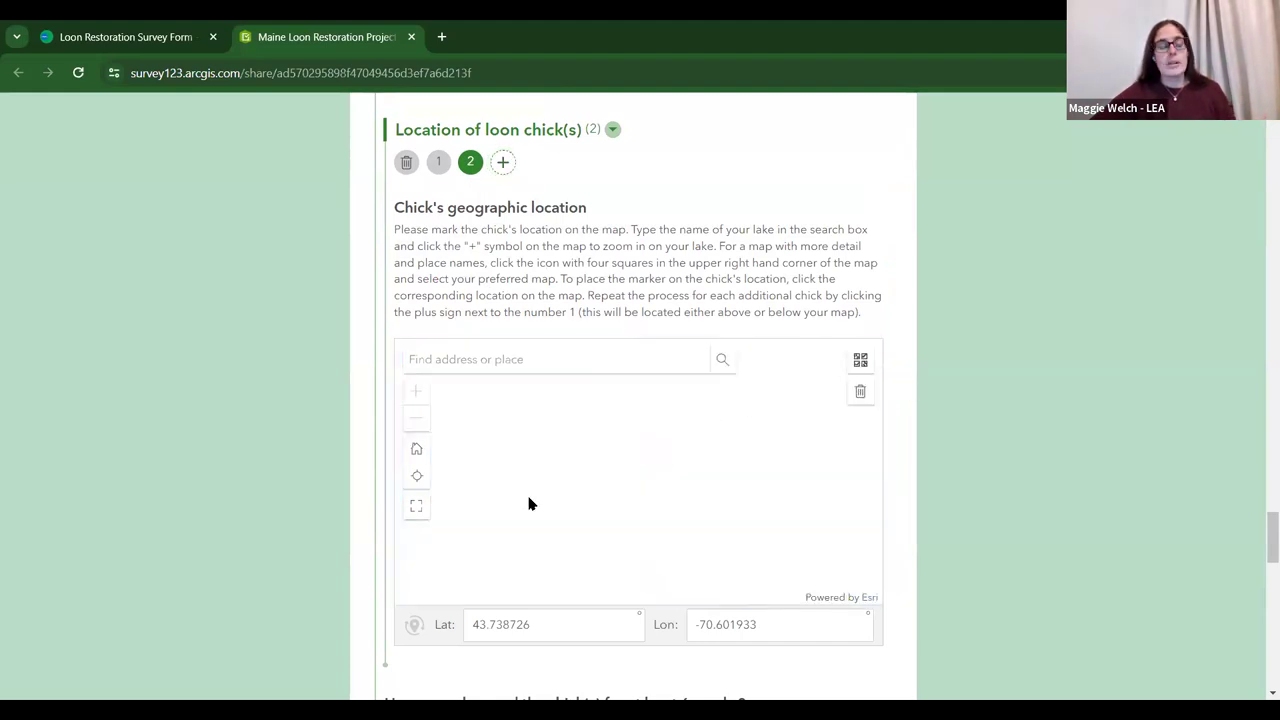
# Place the second chick's location marker in the water between the lake's two tree-covered islands
pyautogui.scroll(-2, 598, 462)
pyautogui.scroll(2, 598, 455)
pyautogui.scroll(-3, 600, 458)
pyautogui.moveTo(600, 451); pyautogui.dragTo(743, 531)
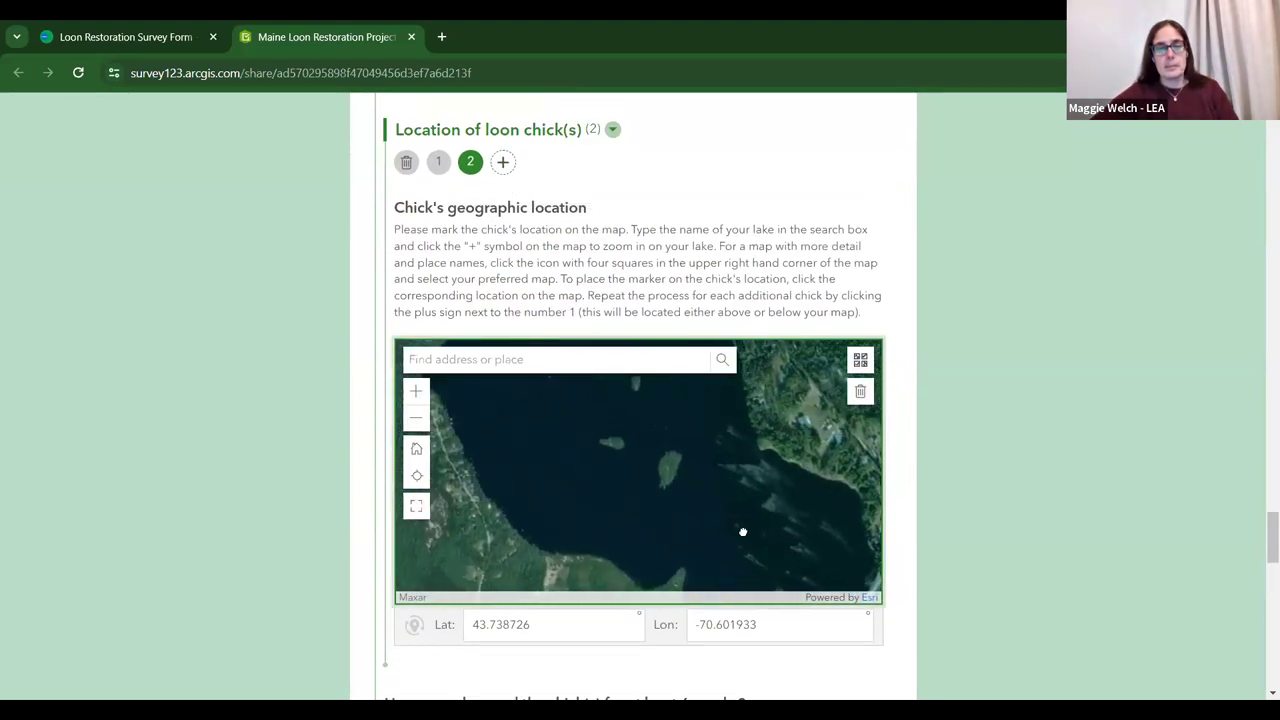
pyautogui.scroll(1, 628, 483)
pyautogui.click(648, 464)
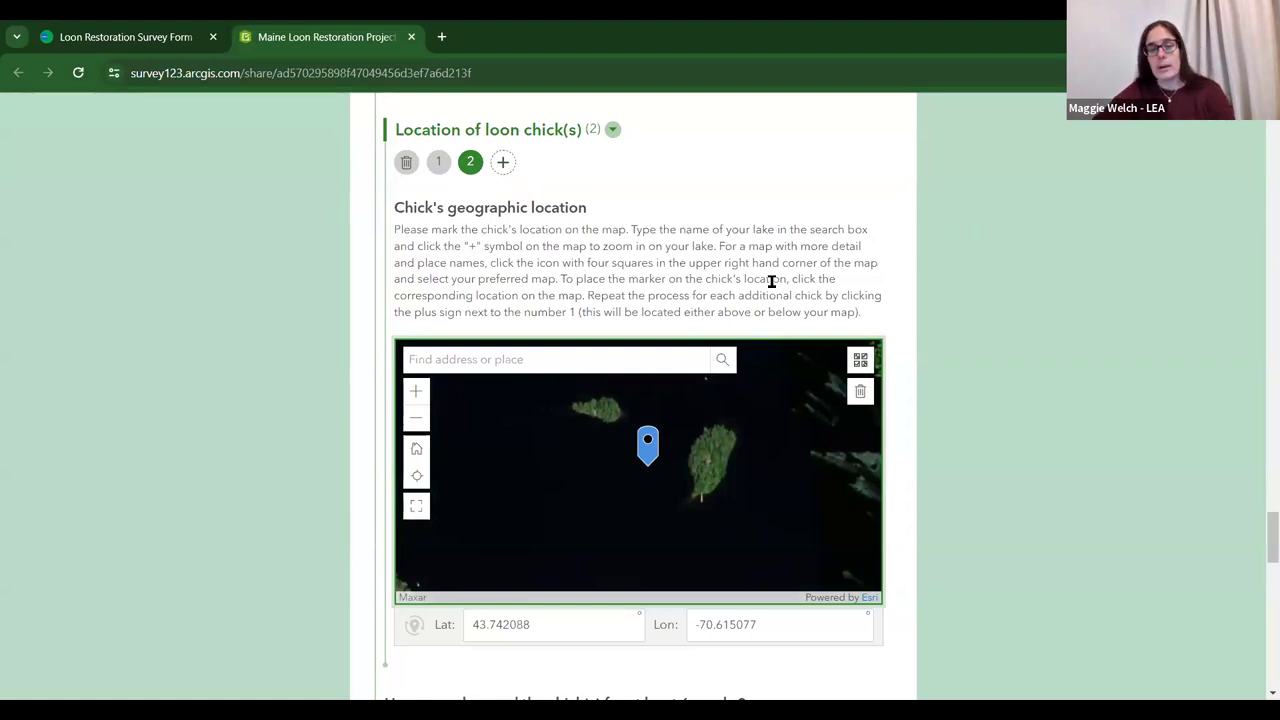
# Review the question on whether the chicks were observed for at least 6 weeks and the start of Details and Comments
pyautogui.scroll(-1, 790, 275)
pyautogui.scroll(-1, 795, 277)
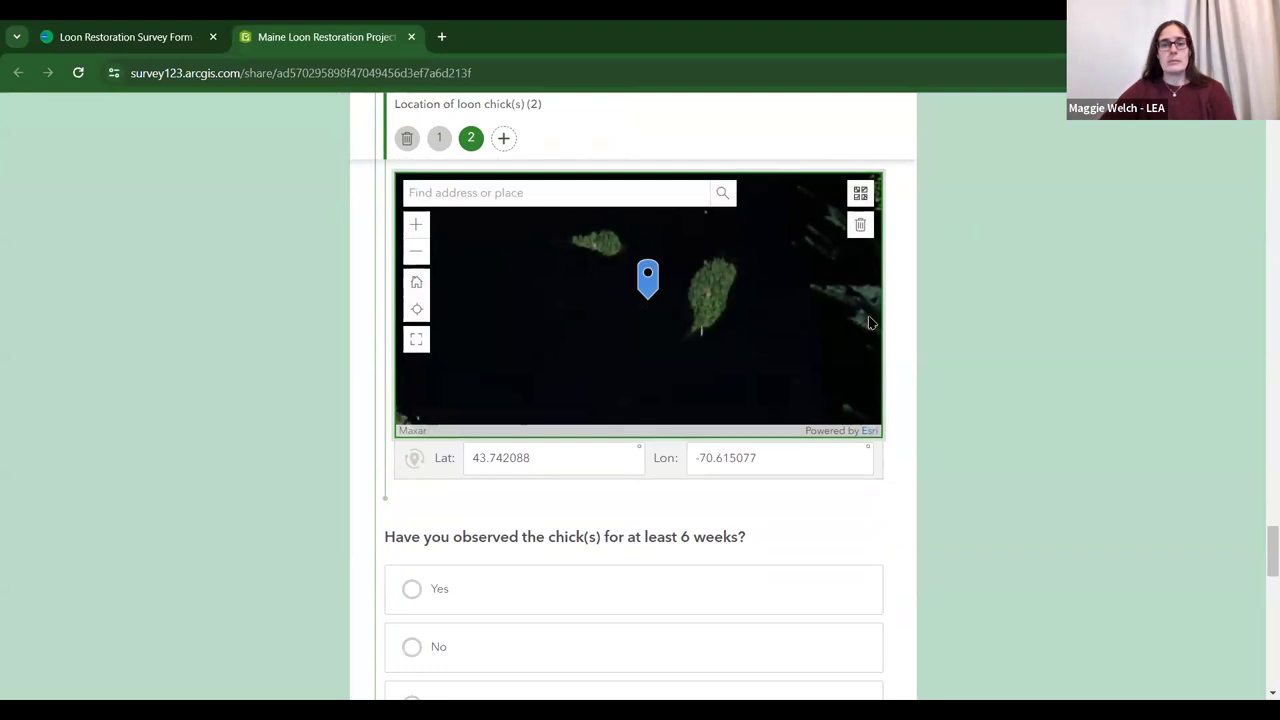
pyautogui.scroll(-4, 866, 325)
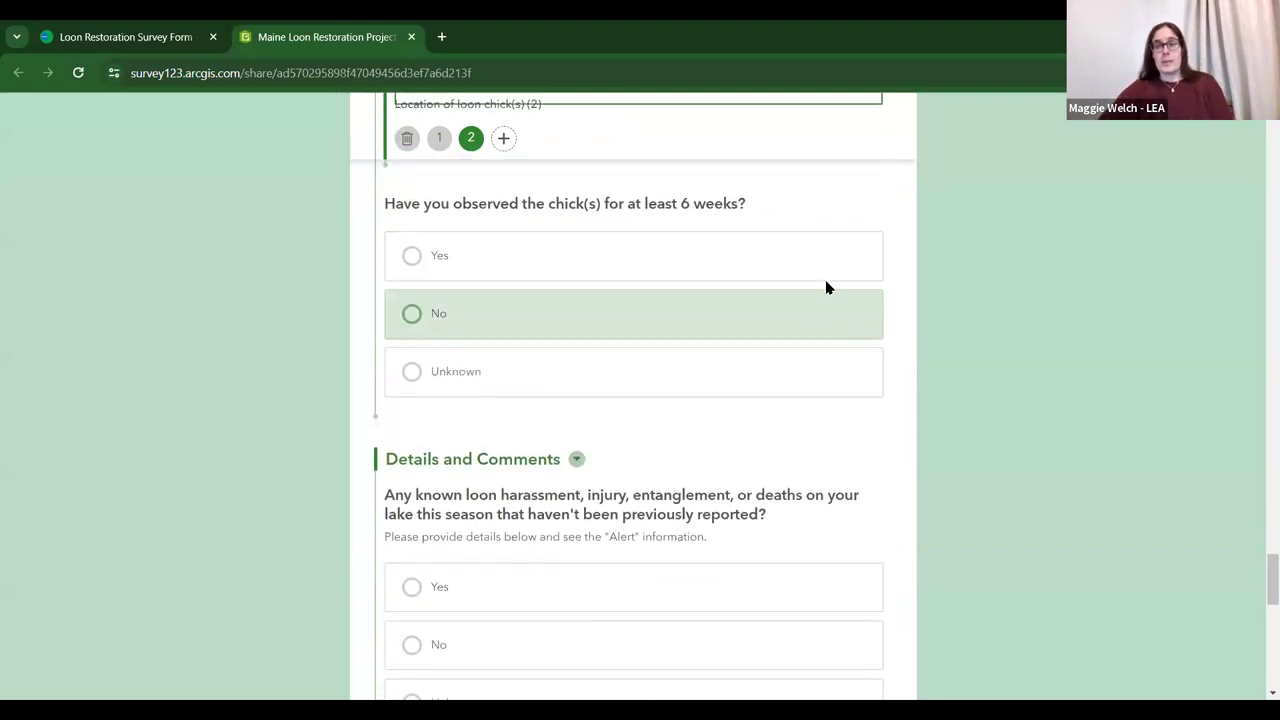
# Submit the loon pair survey, leaving the 6-week chick question, Details and Comments answers, loon pictures and additional comments blank
pyautogui.scroll(-1, 834, 274)
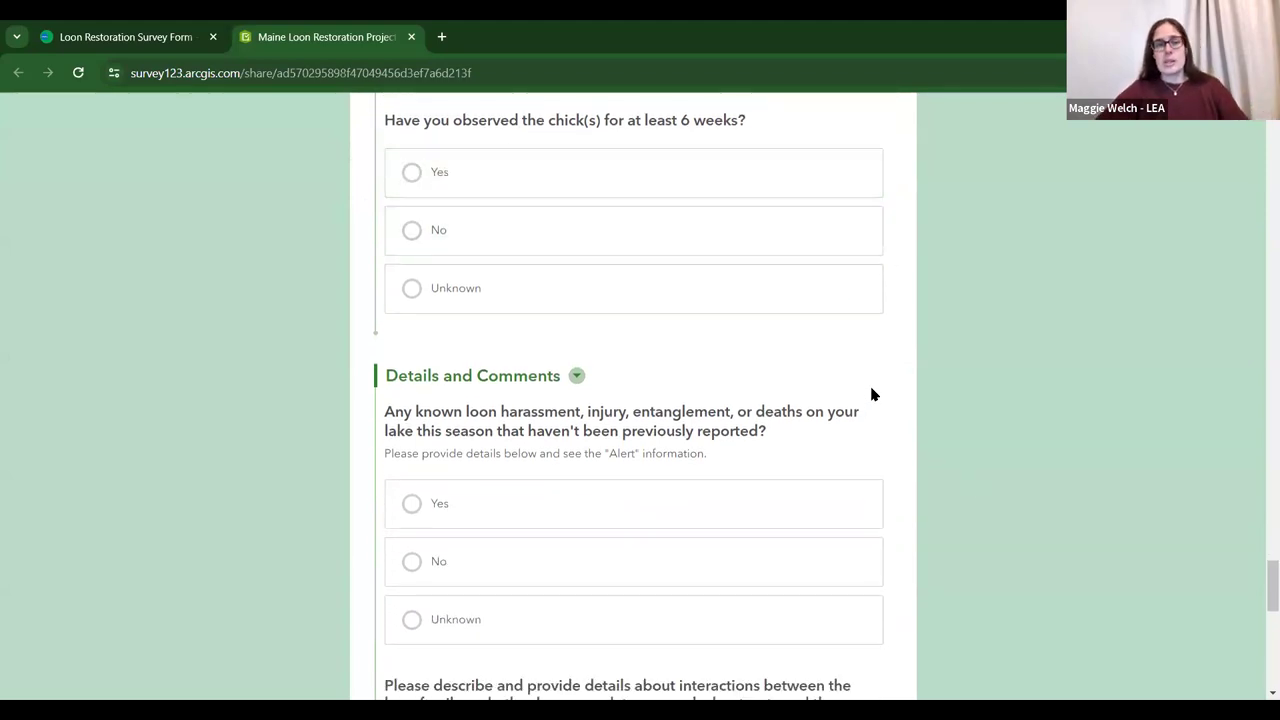
pyautogui.scroll(-3, 869, 398)
pyautogui.scroll(-2, 873, 400)
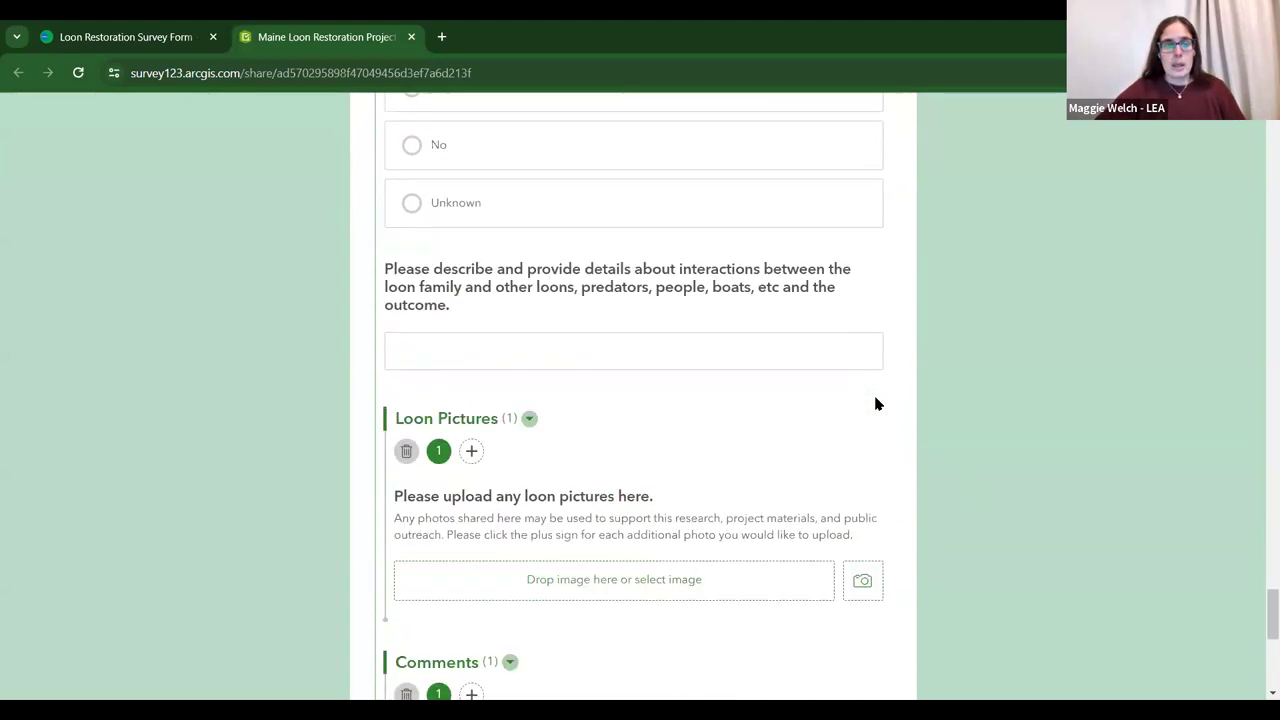
pyautogui.scroll(-2, 506, 434)
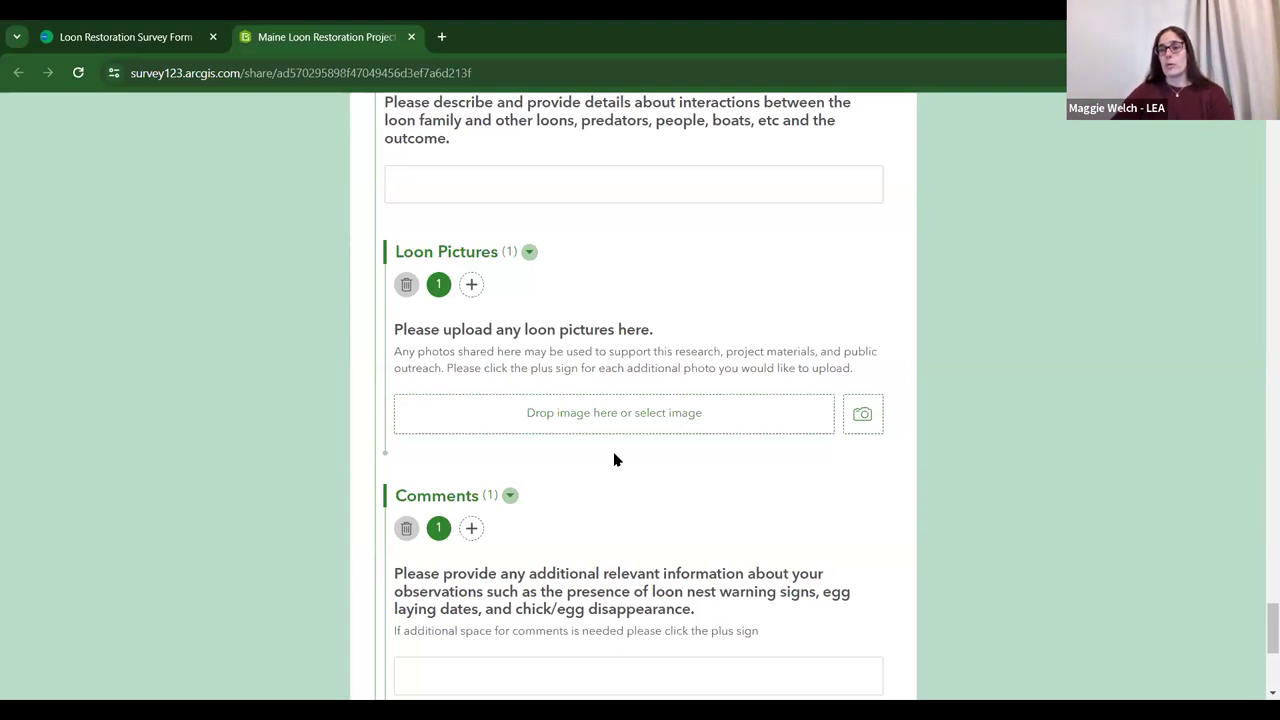
pyautogui.scroll(-3, 760, 400)
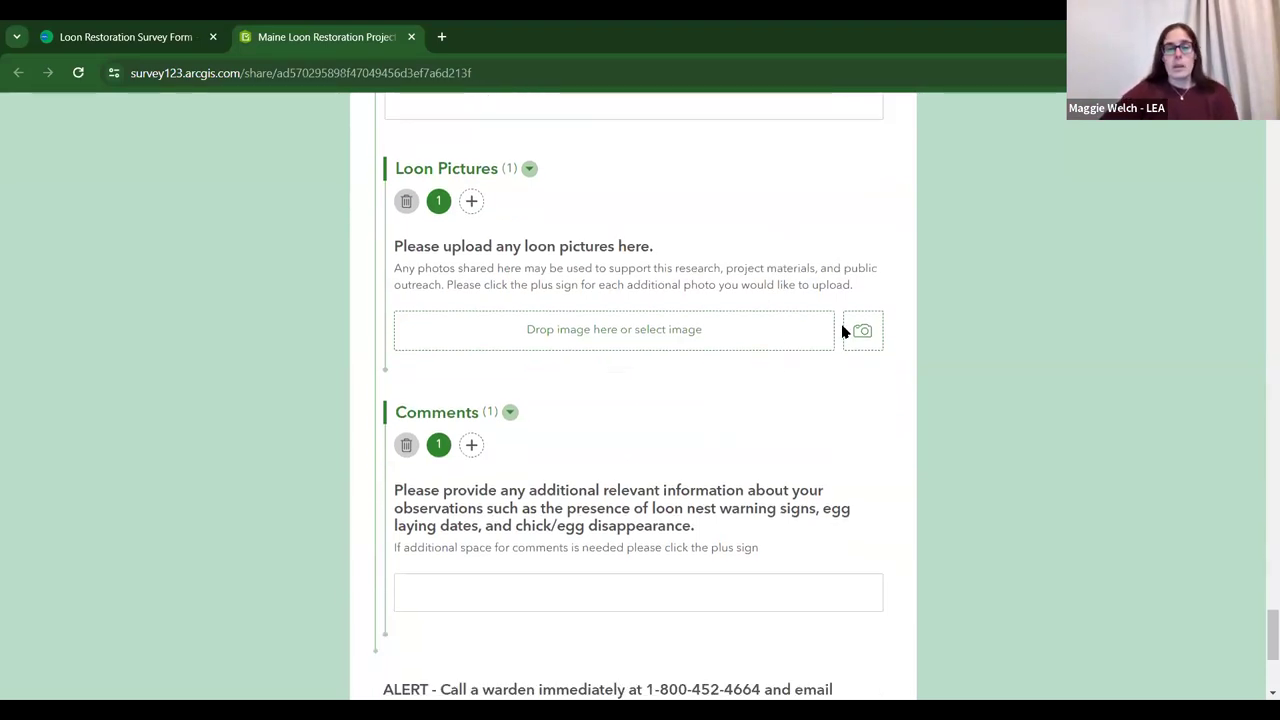
pyautogui.scroll(-2, 686, 131)
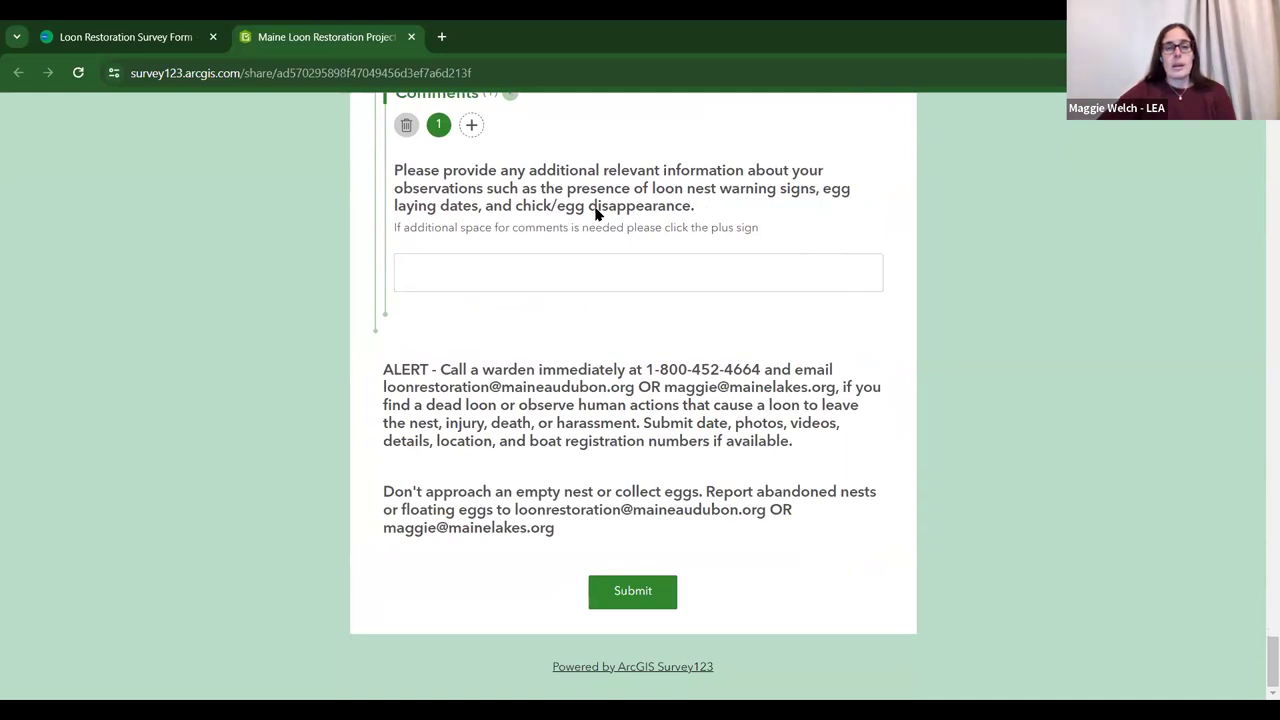
pyautogui.click(634, 594)
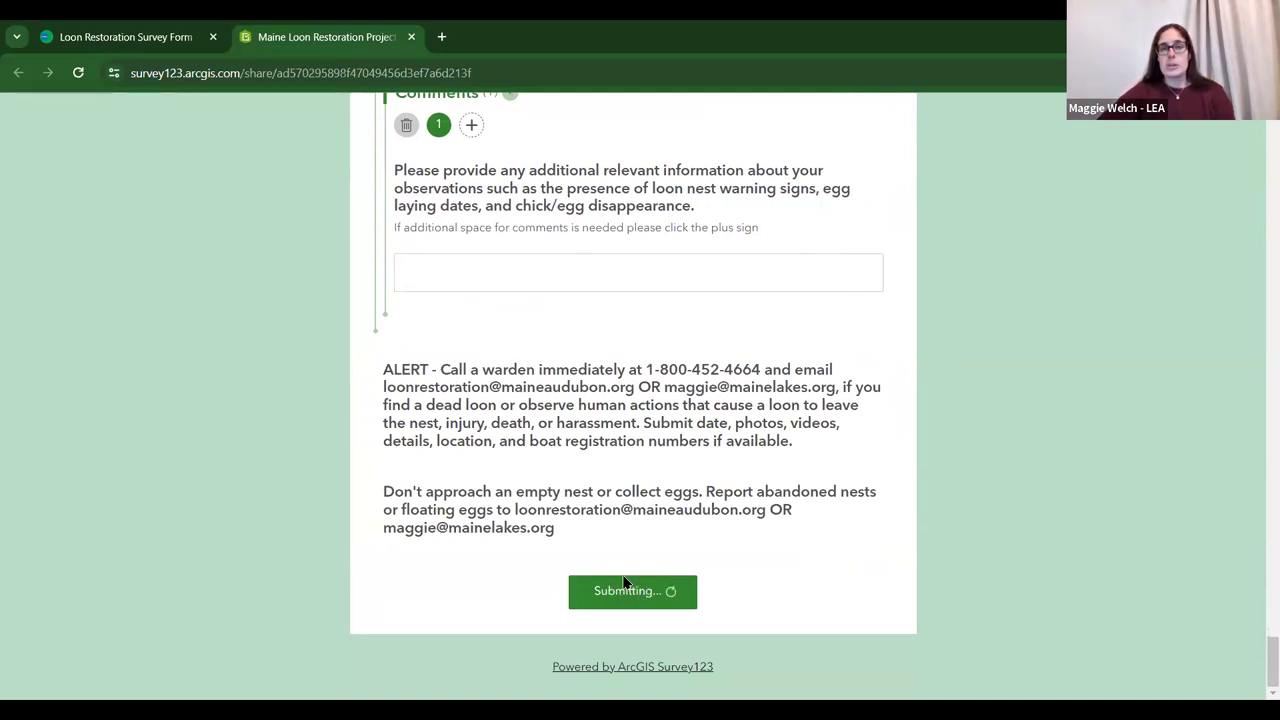